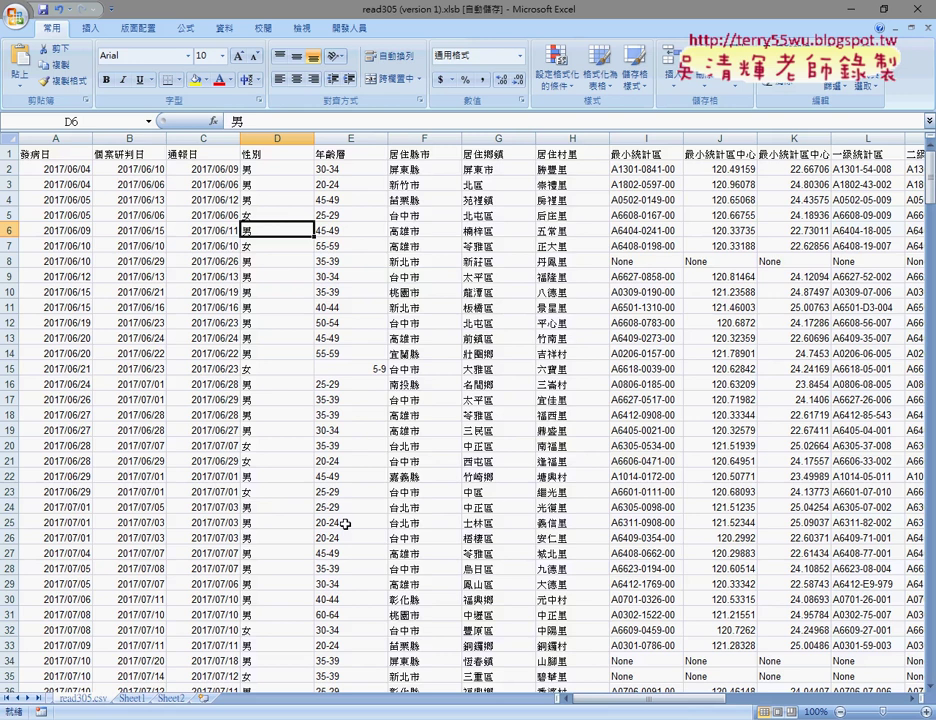
# Step: On Sheet1, drill into the 台北市 count of 76 to list its case records on a new sheet
pyautogui.click(131, 699)
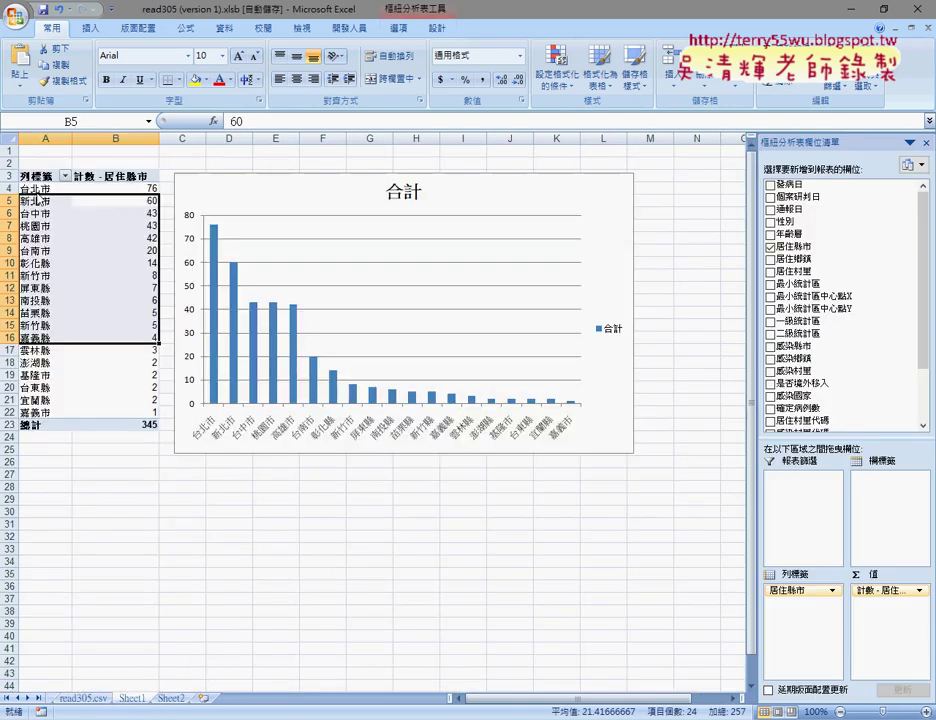
pyautogui.click(32, 188)
pyautogui.click(110, 188)
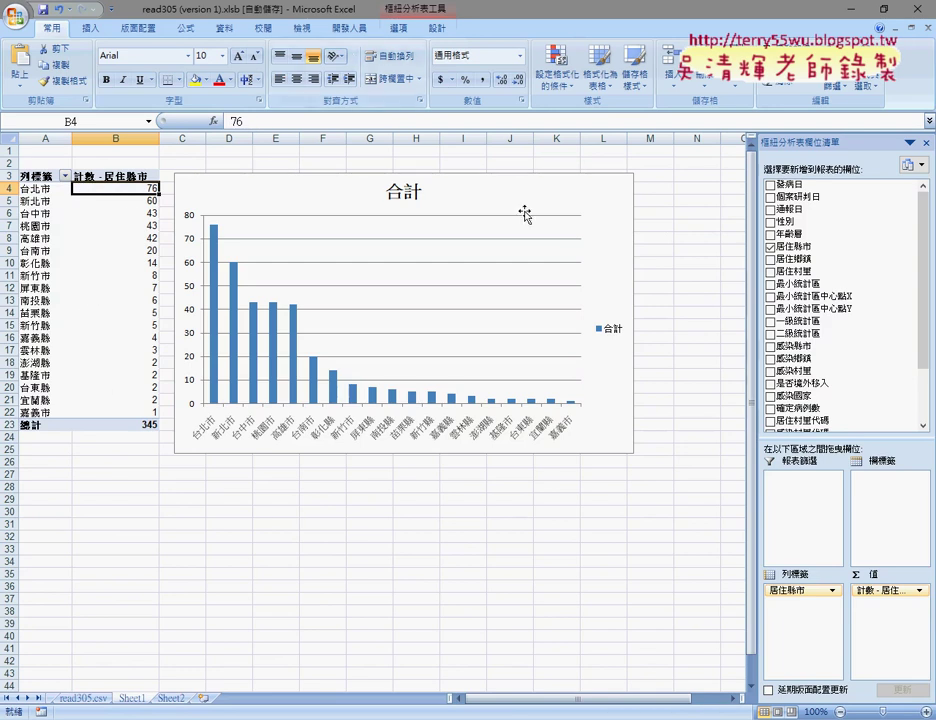
pyautogui.doubleClick(121, 189)
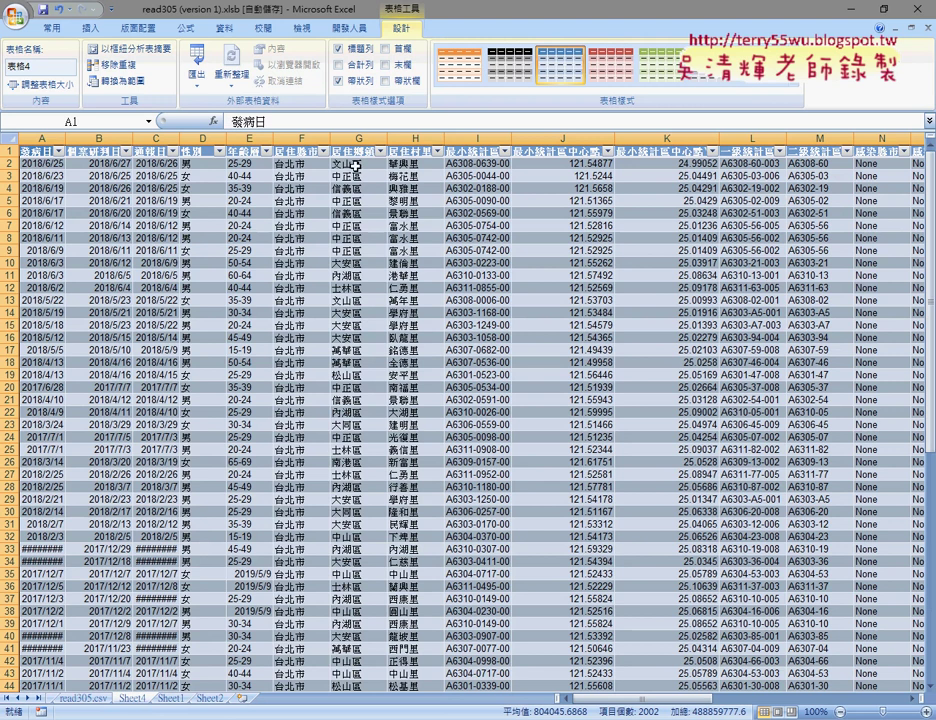
# Step: Create a PivotTable on a new sheet from the Taipei records table
pyautogui.click(355, 167)
pyautogui.click(355, 150)
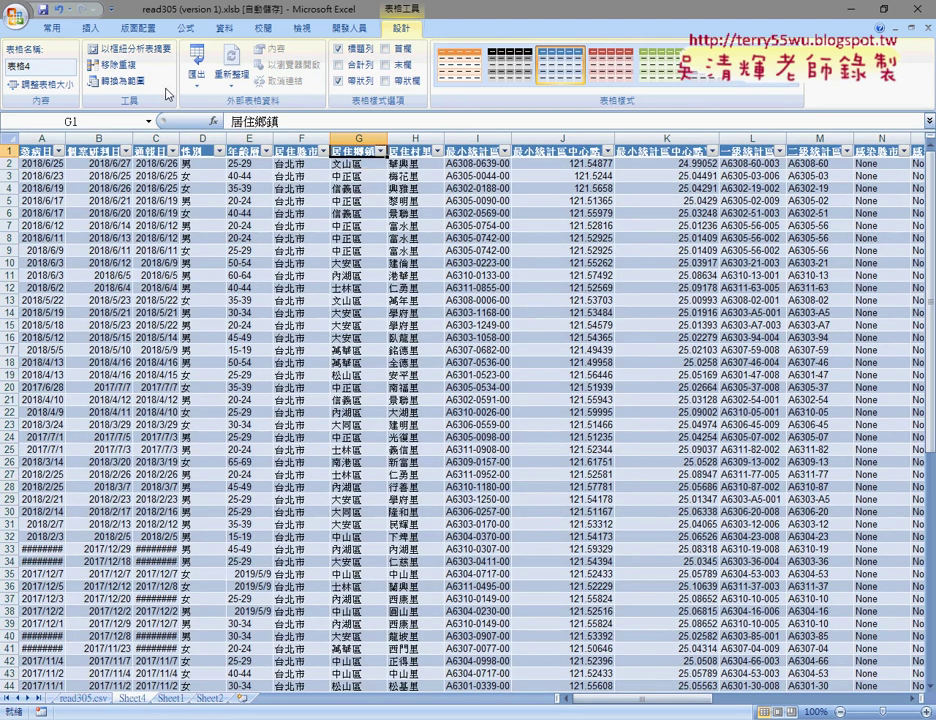
pyautogui.click(90, 28)
pyautogui.click(24, 55)
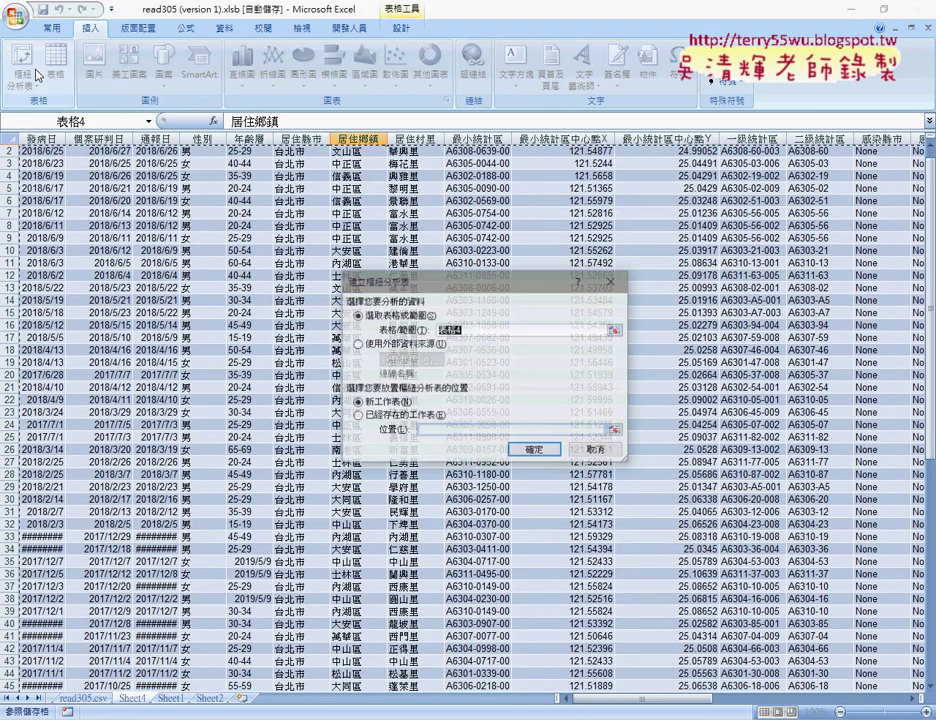
pyautogui.click(530, 449)
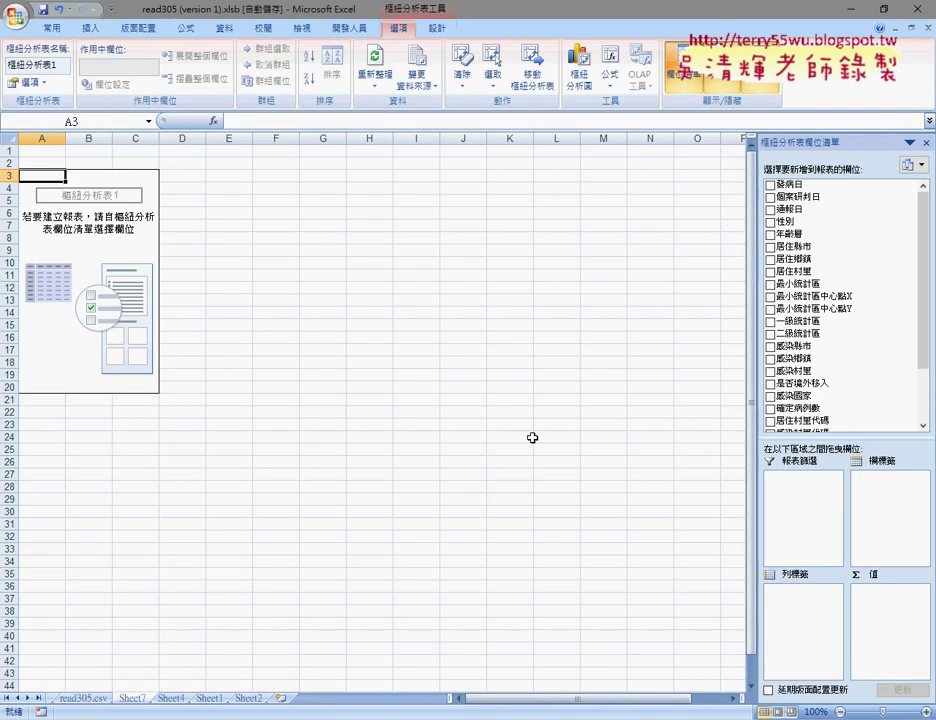
# Step: Count records by 居住鄉鎮 and drill into the 士林區 count to list its seven rows
pyautogui.moveTo(797, 258); pyautogui.dragTo(813, 643)
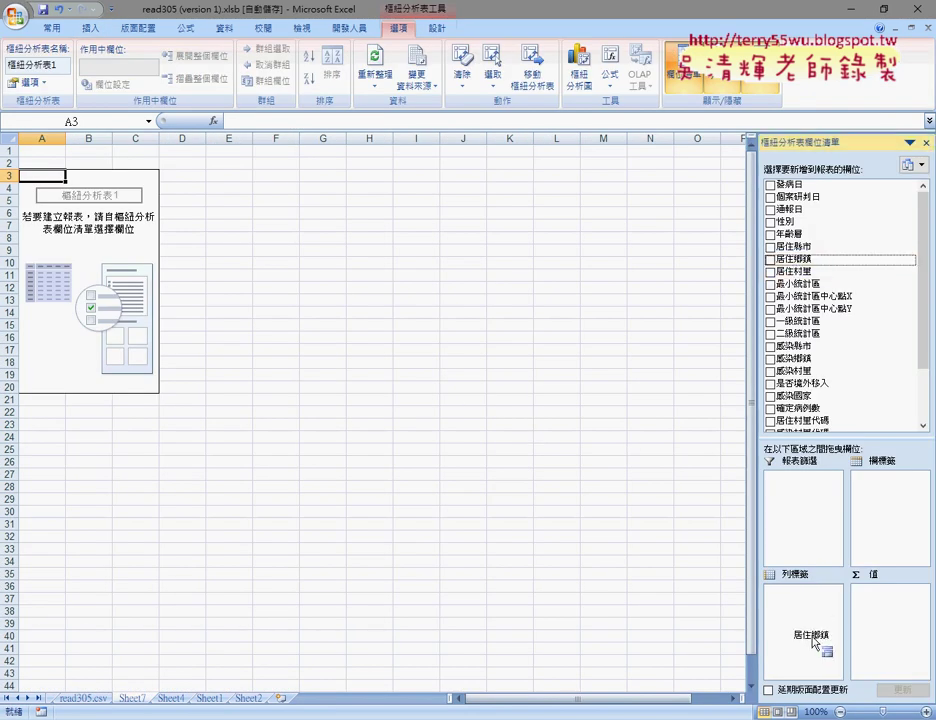
pyautogui.moveTo(800, 258); pyautogui.dragTo(882, 615)
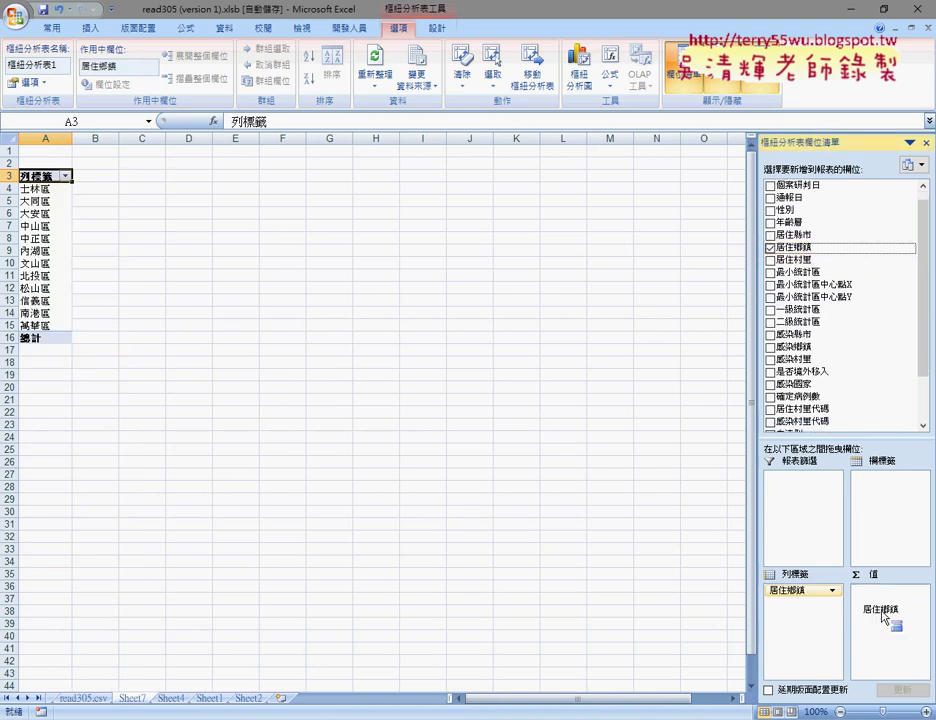
pyautogui.doubleClick(148, 188)
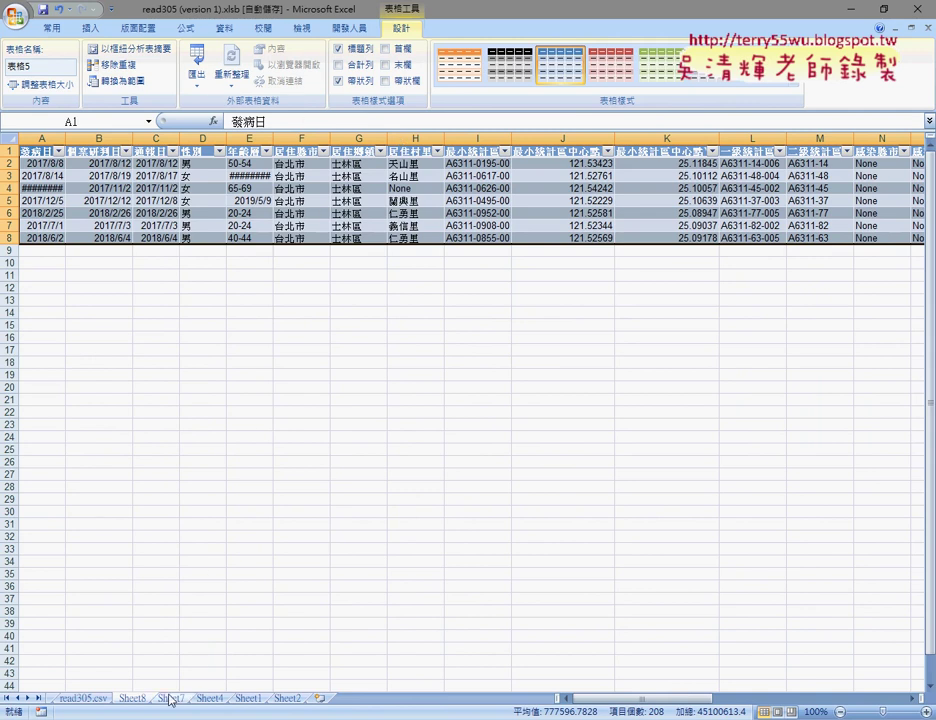
# Step: Go back to the read305.csv data sheet and select the 發病日 and 個案研判日 columns
pyautogui.click(247, 699)
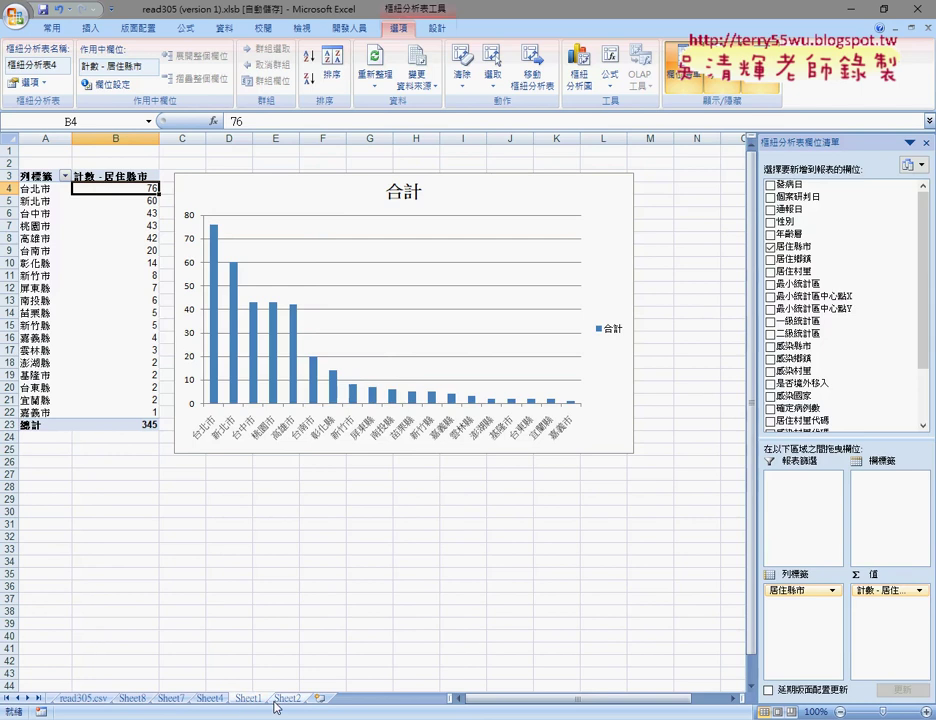
pyautogui.click(84, 699)
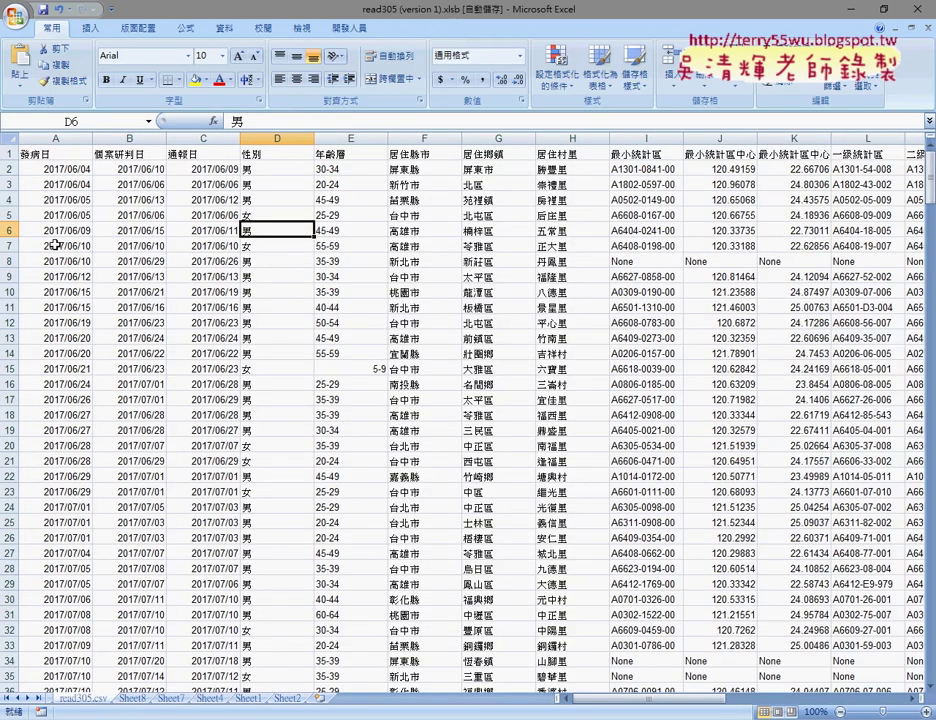
pyautogui.click(69, 136)
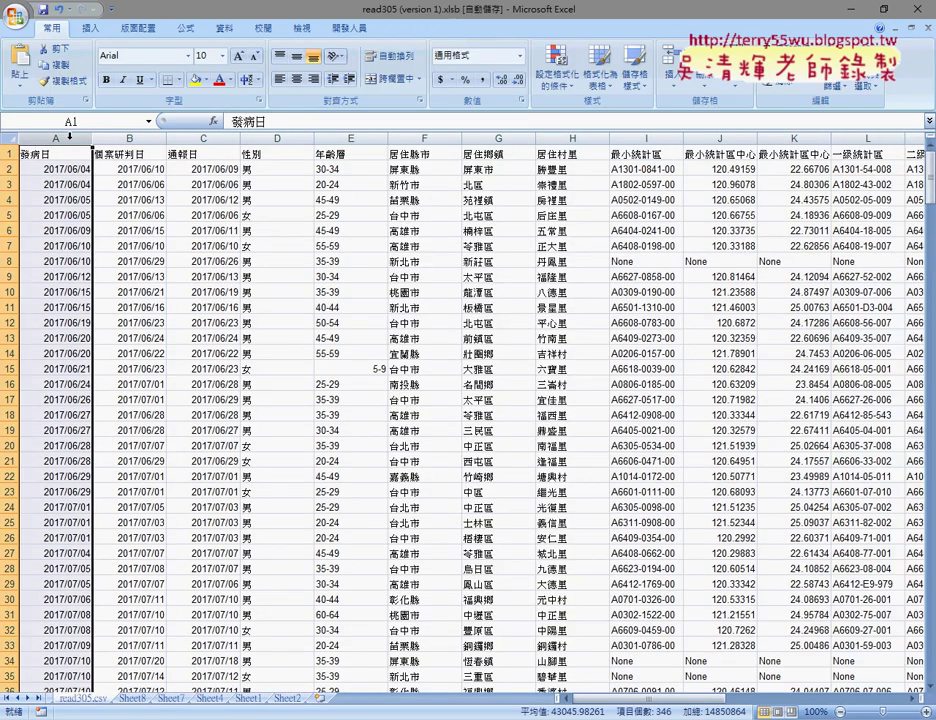
pyautogui.click(126, 138)
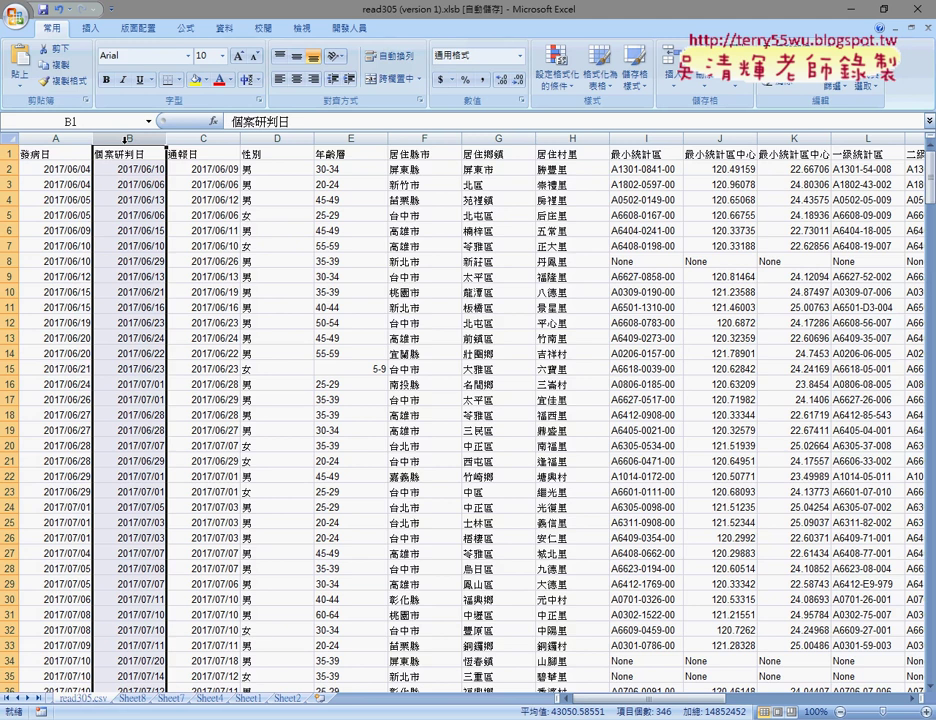
# Step: Insert a PivotTable on a new sheet, then choose to delete that empty sheet
pyautogui.click(205, 276)
pyautogui.click(90, 28)
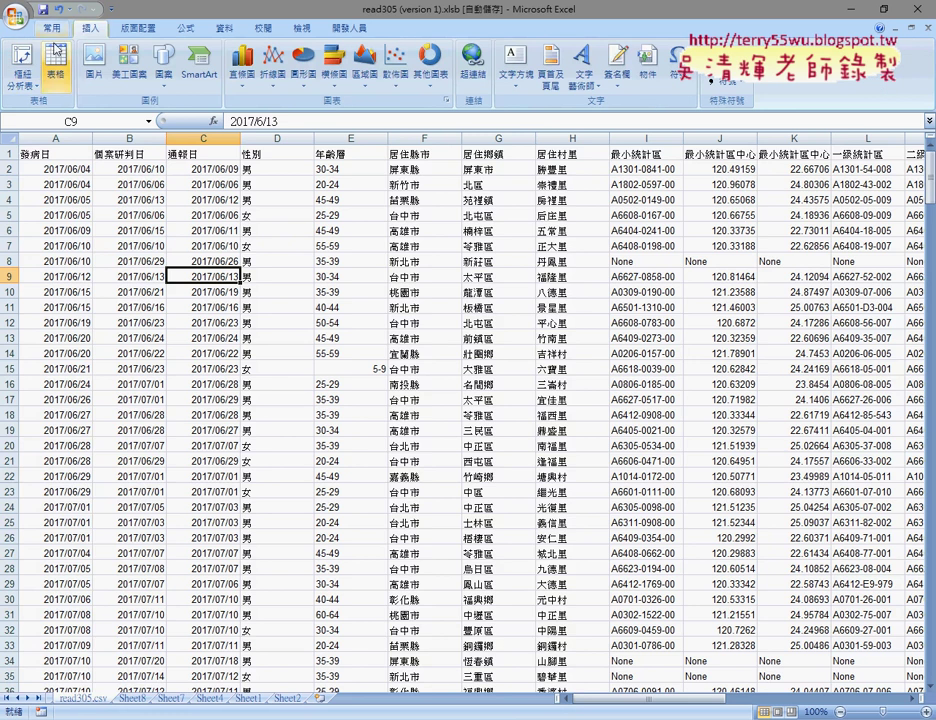
pyautogui.click(20, 58)
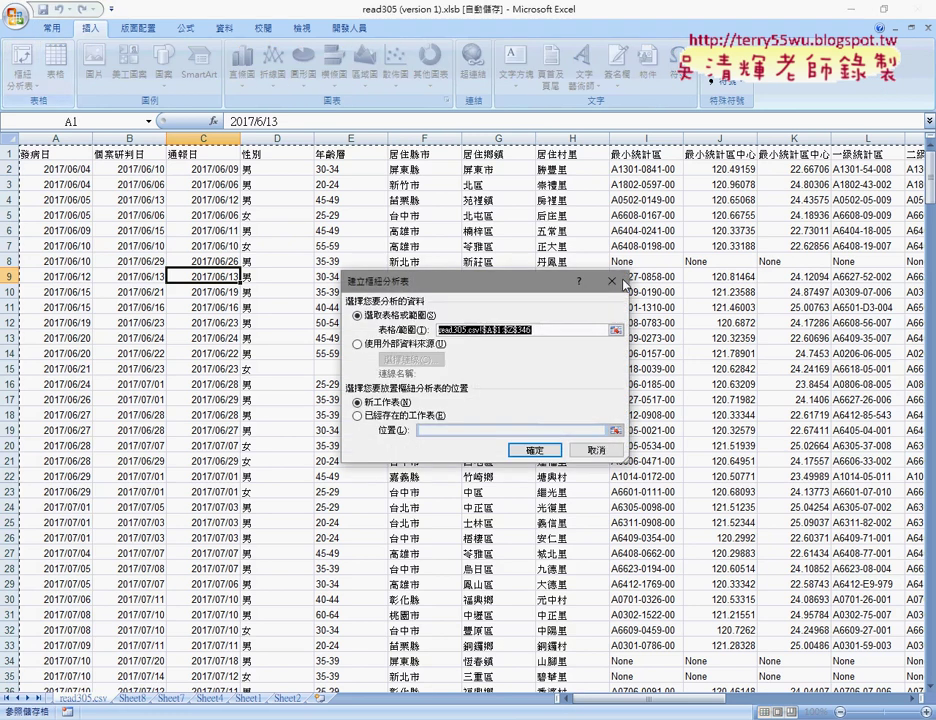
pyautogui.click(541, 447)
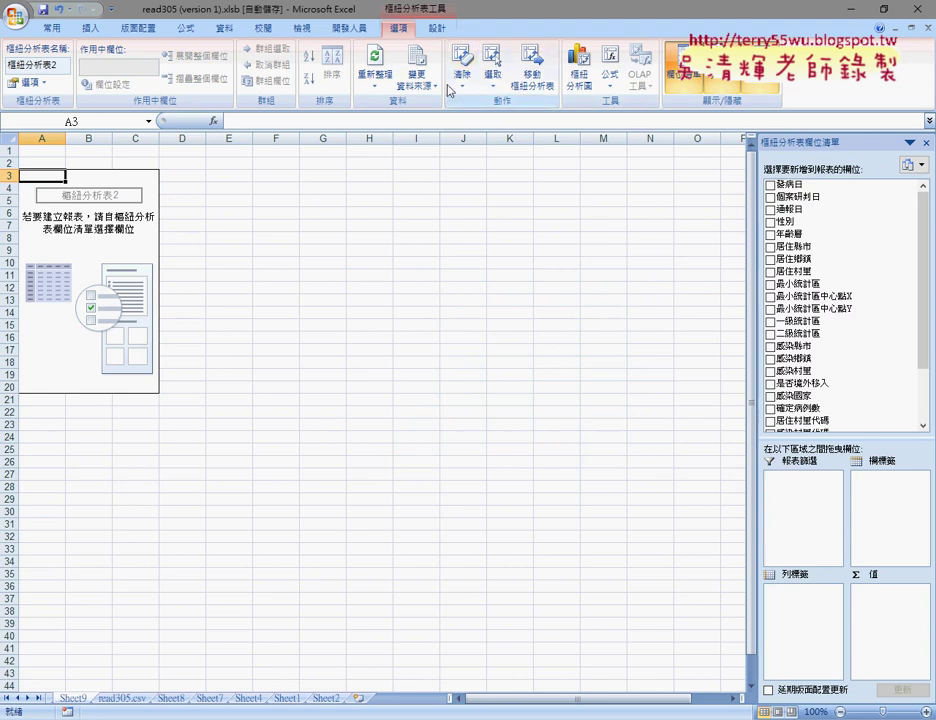
pyautogui.rightClick(132, 697)
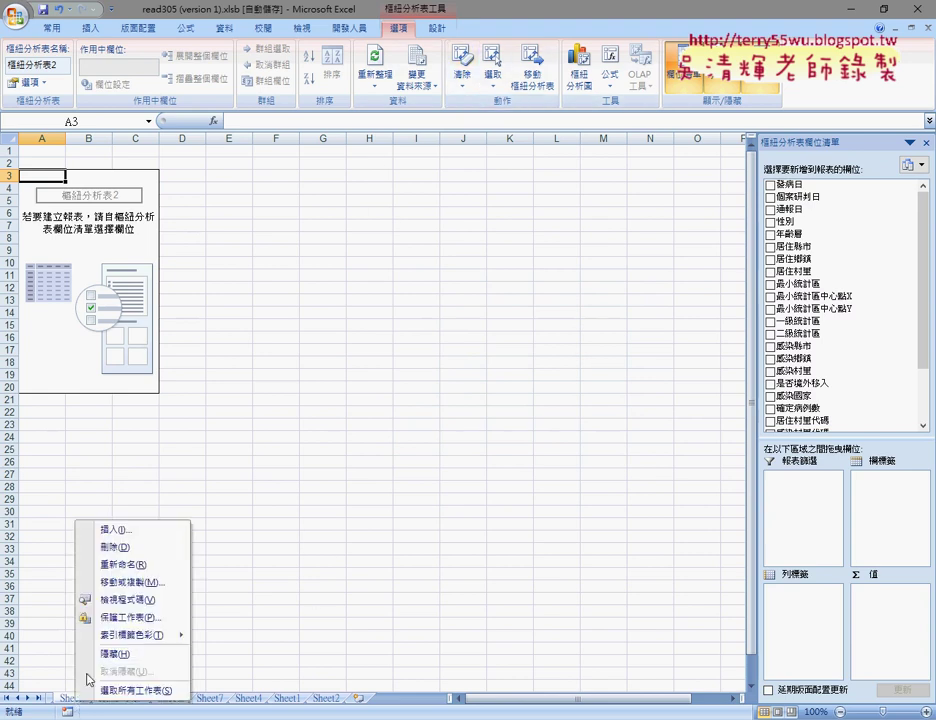
pyautogui.click(160, 547)
# Step: Confirm the sheet deletion and insert a blank column B before 個案研判日
pyautogui.click(440, 404)
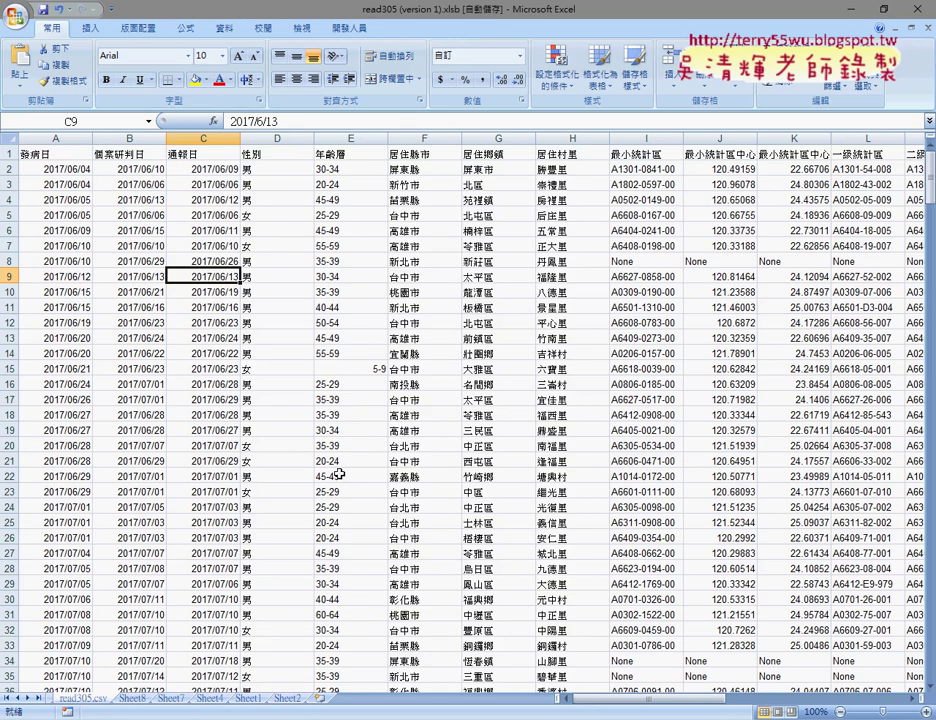
pyautogui.click(60, 138)
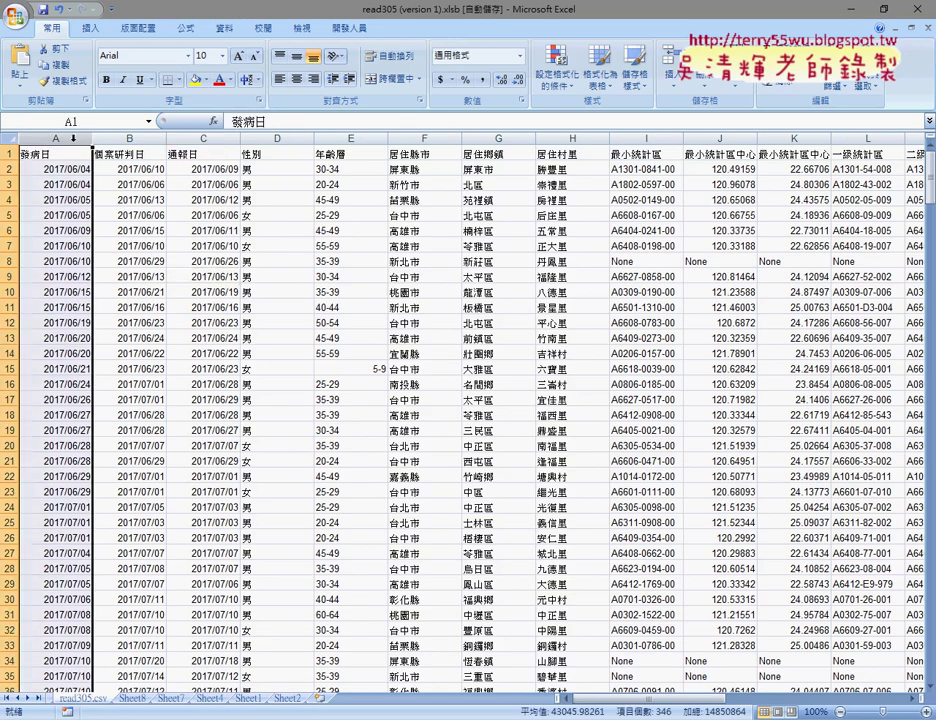
pyautogui.click(110, 138)
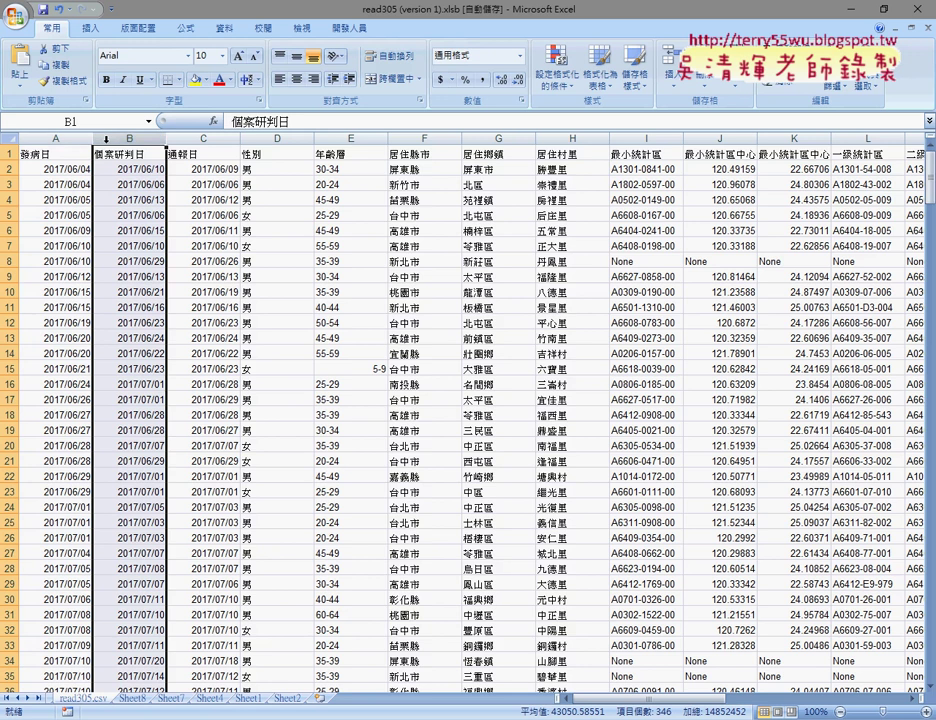
pyautogui.rightClick(118, 137)
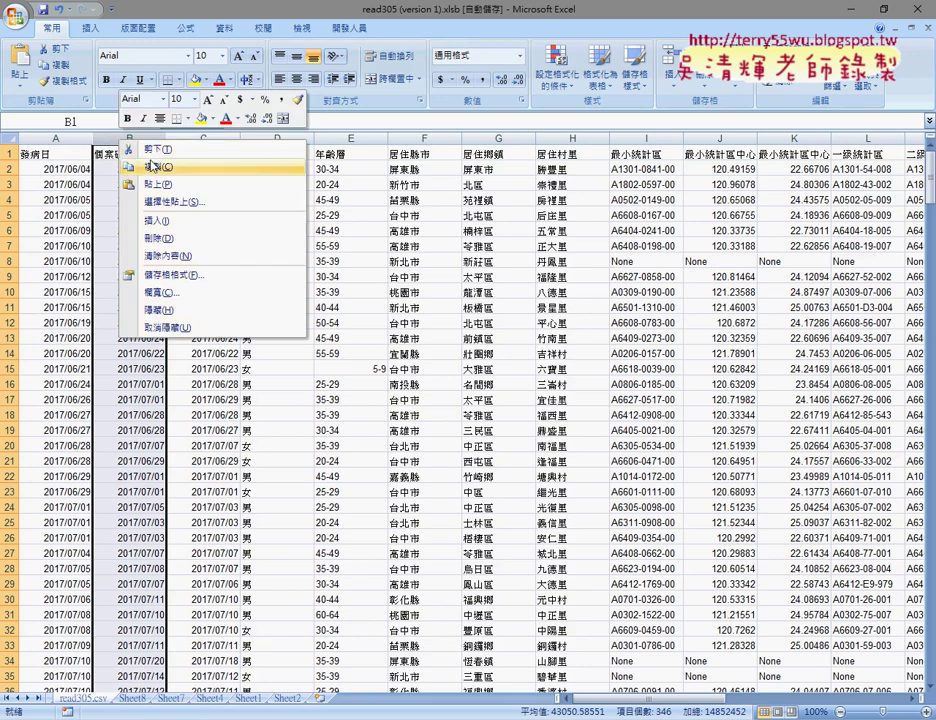
pyautogui.click(148, 222)
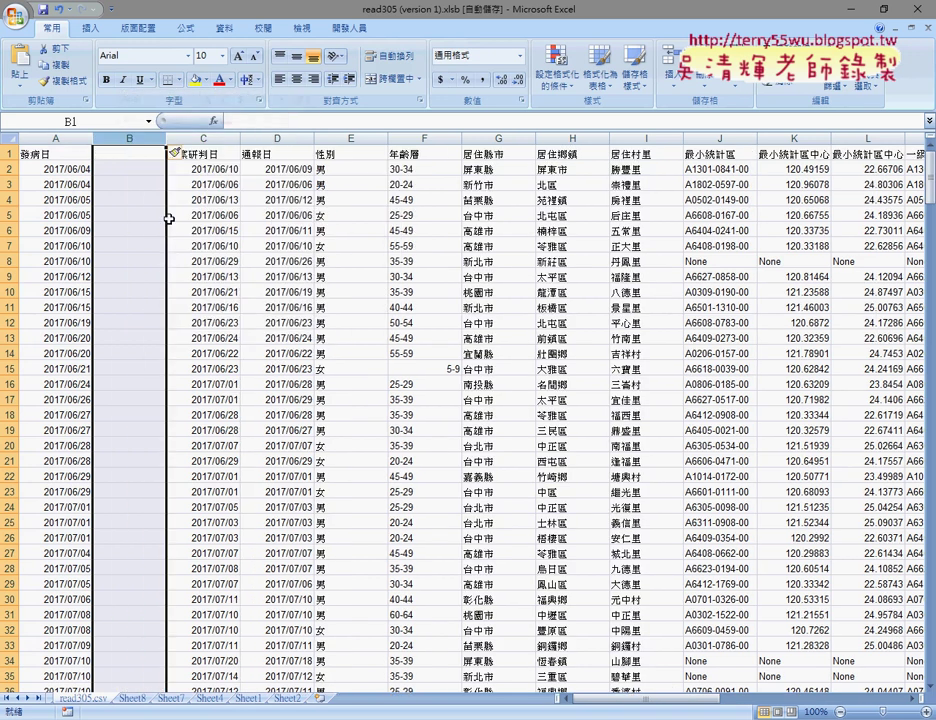
# Step: Copy the 發病日 header into B1 and change it to 發病月
pyautogui.click(47, 153)
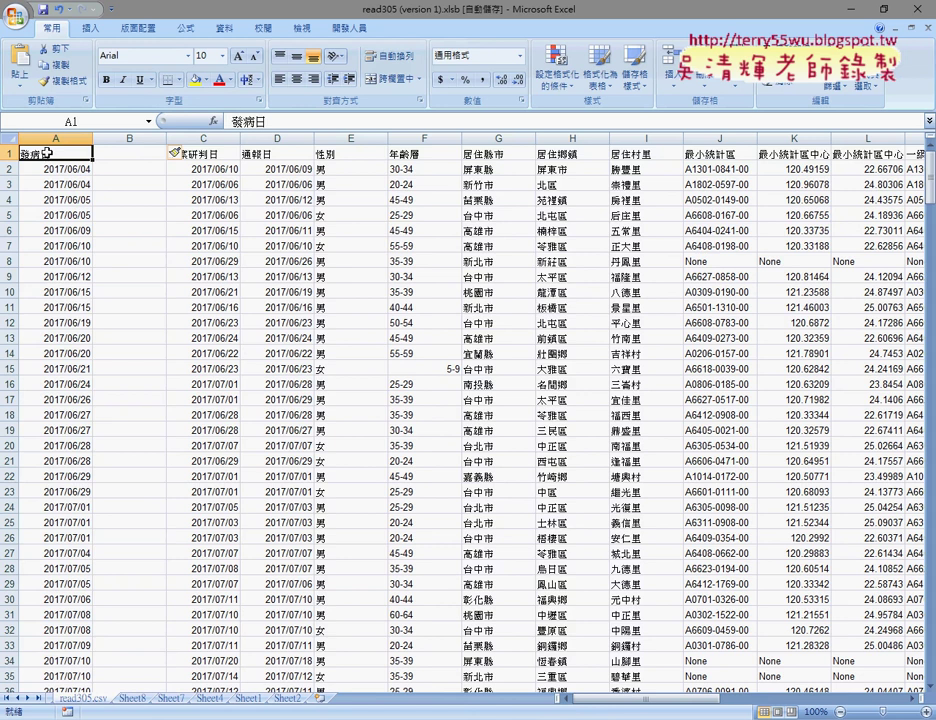
pyautogui.hotkey('ctrl', 'c')
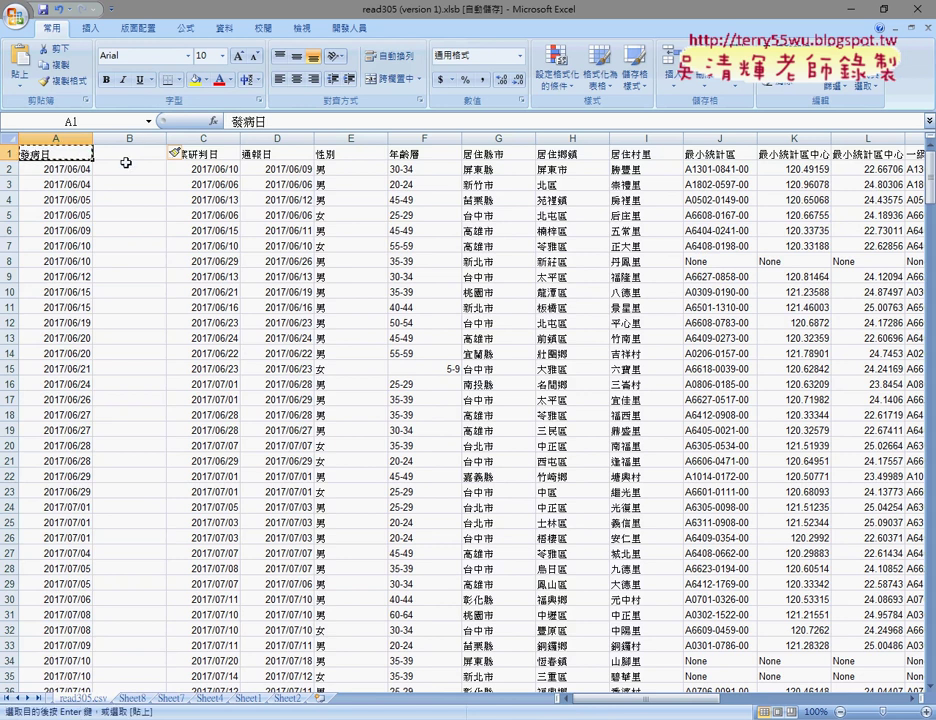
pyautogui.click(126, 155)
pyautogui.hotkey('ctrl', 'v')
pyautogui.doubleClick(126, 154)
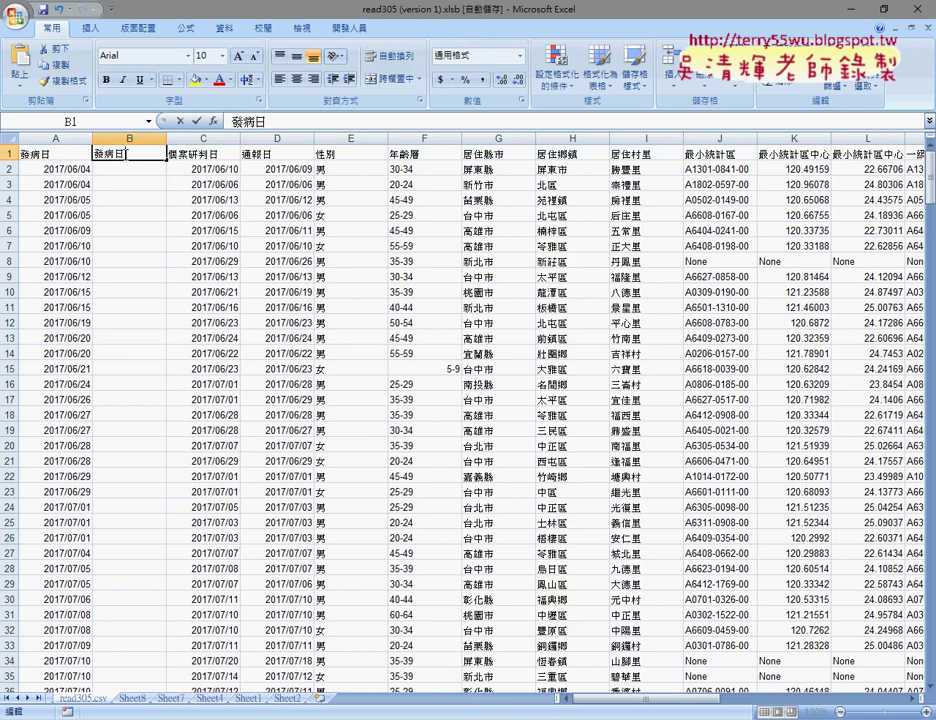
pyautogui.moveTo(115, 154); pyautogui.dragTo(128, 150)
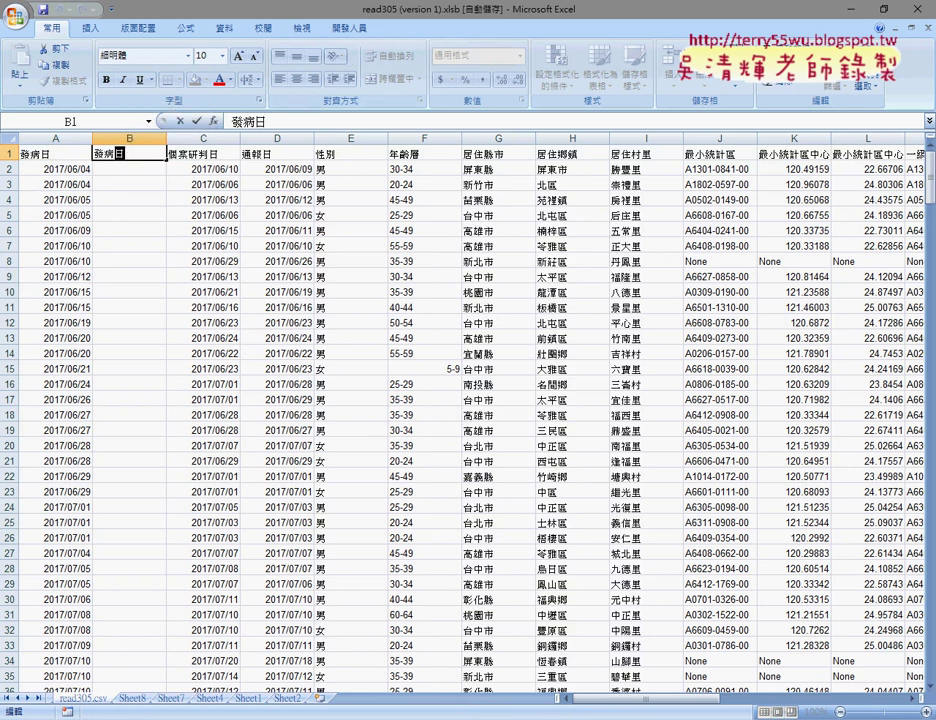
pyautogui.write('ㄩ')
pyautogui.write('ㄝ4')
# Step: Enter =MONTH(A2) in B2 using the Date & Time functions list
pyautogui.click(130, 171)
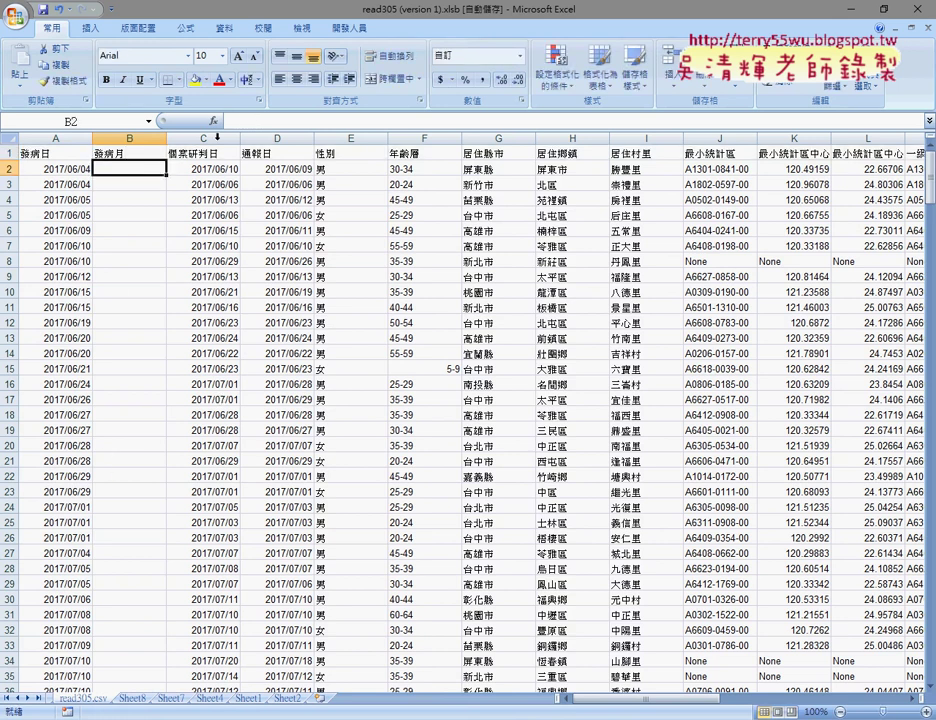
pyautogui.click(214, 121)
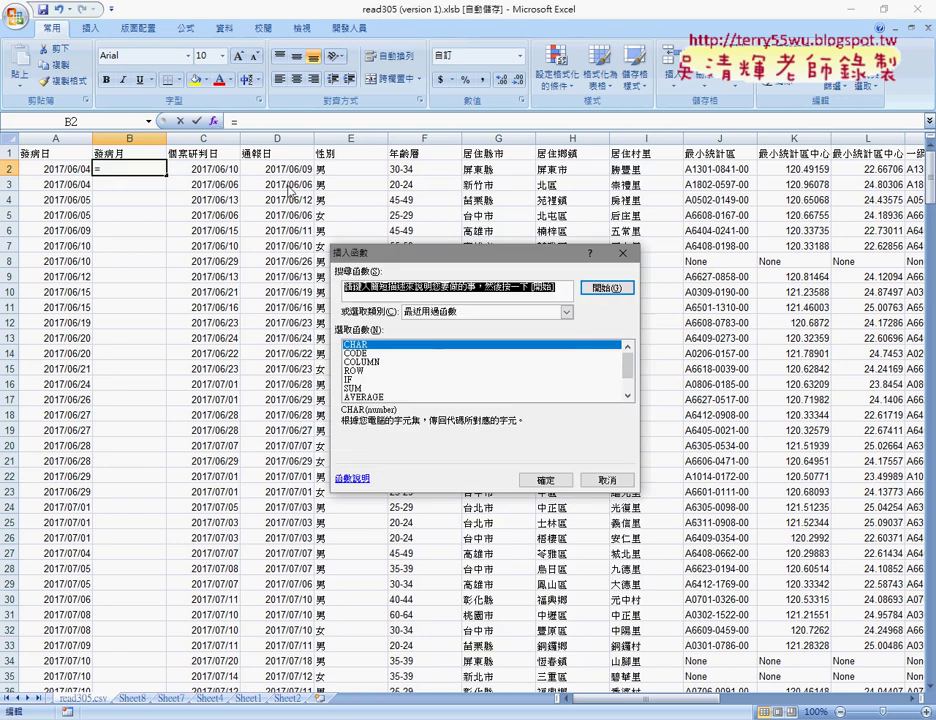
pyautogui.click(566, 312)
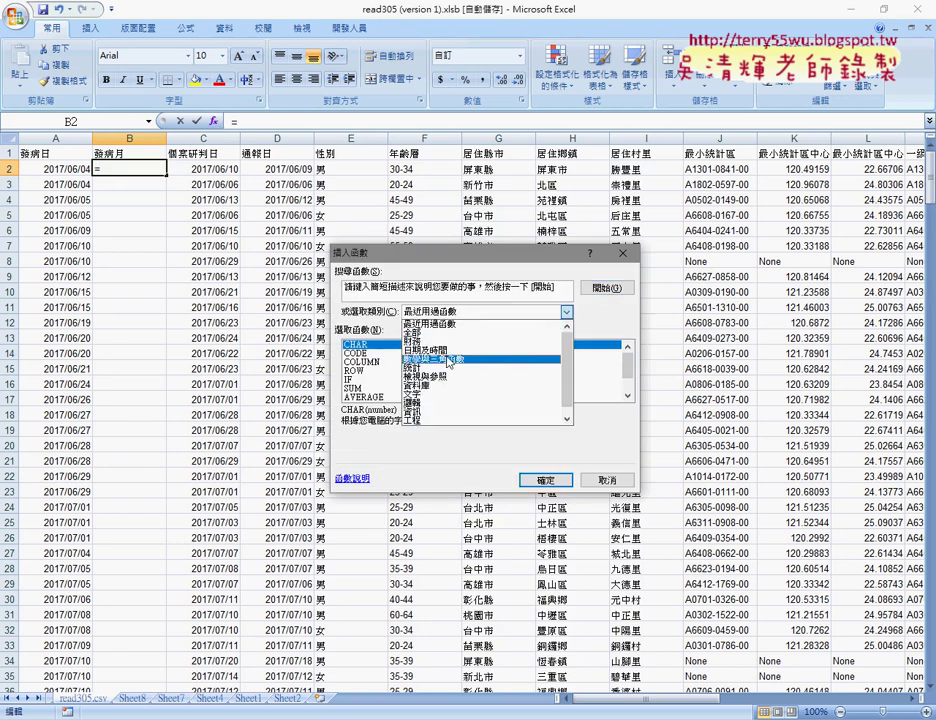
pyautogui.click(452, 352)
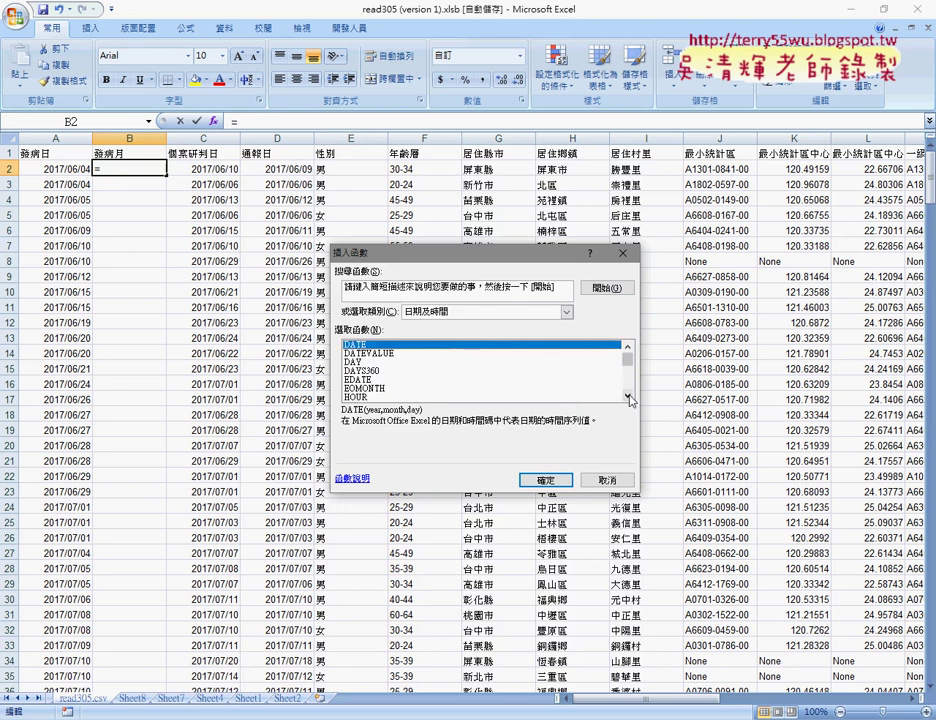
pyautogui.scroll(-1, 385, 400)
pyautogui.click(374, 398)
pyautogui.doubleClick(374, 398)
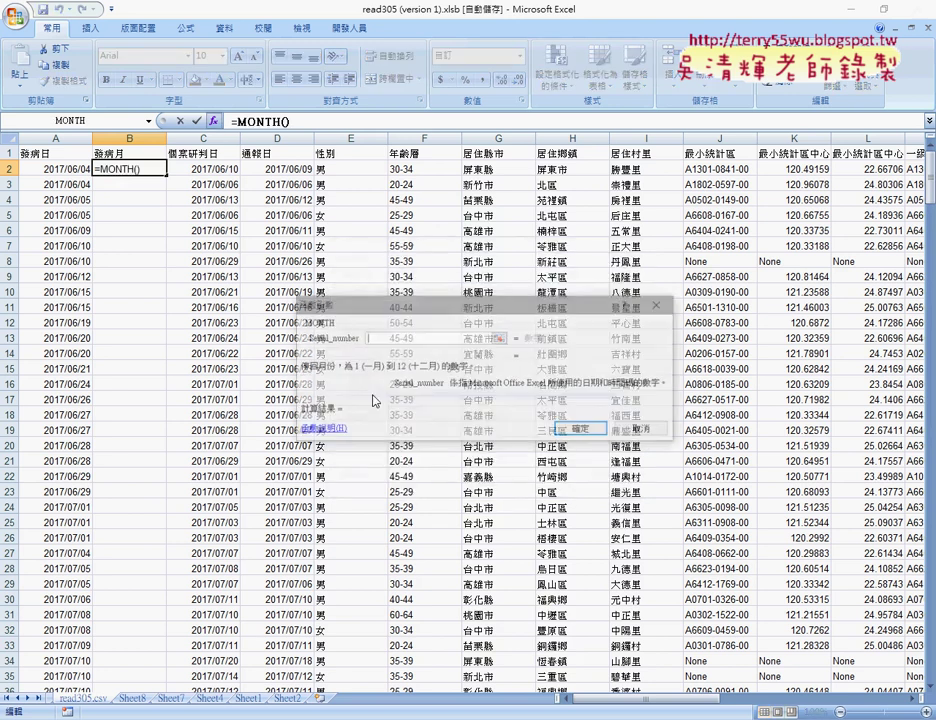
pyautogui.click(58, 170)
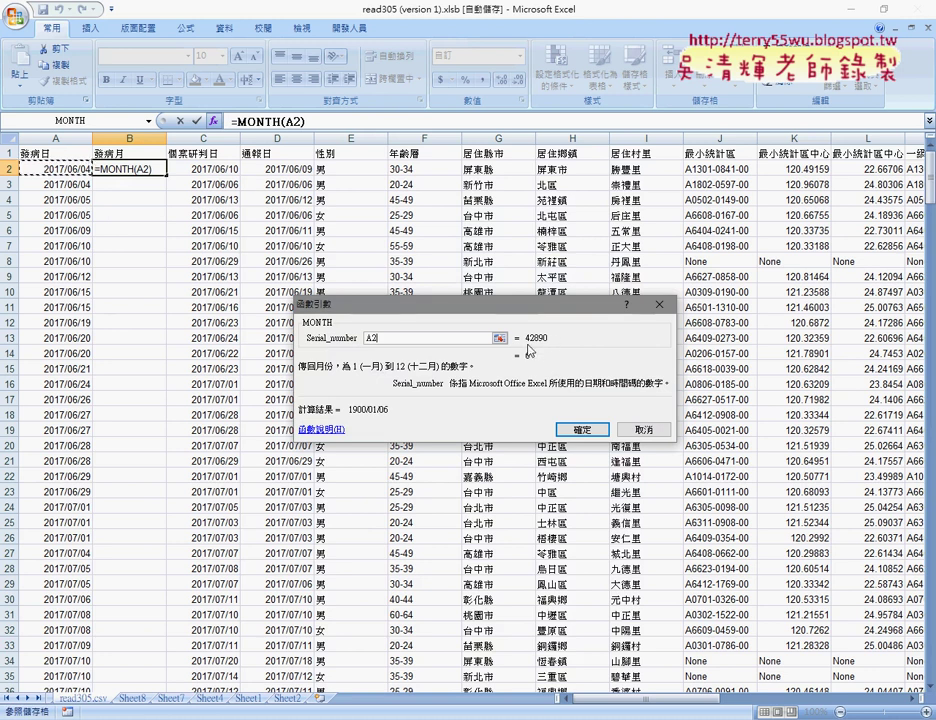
pyautogui.click(570, 427)
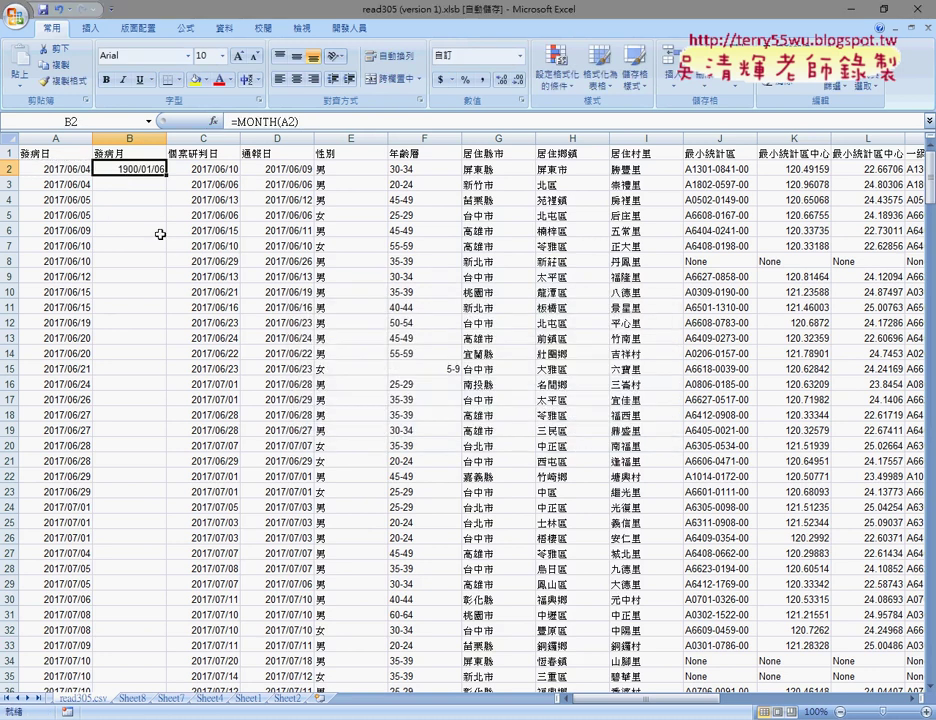
# Step: Format B2 as General so it shows the month number 6
pyautogui.rightClick(131, 170)
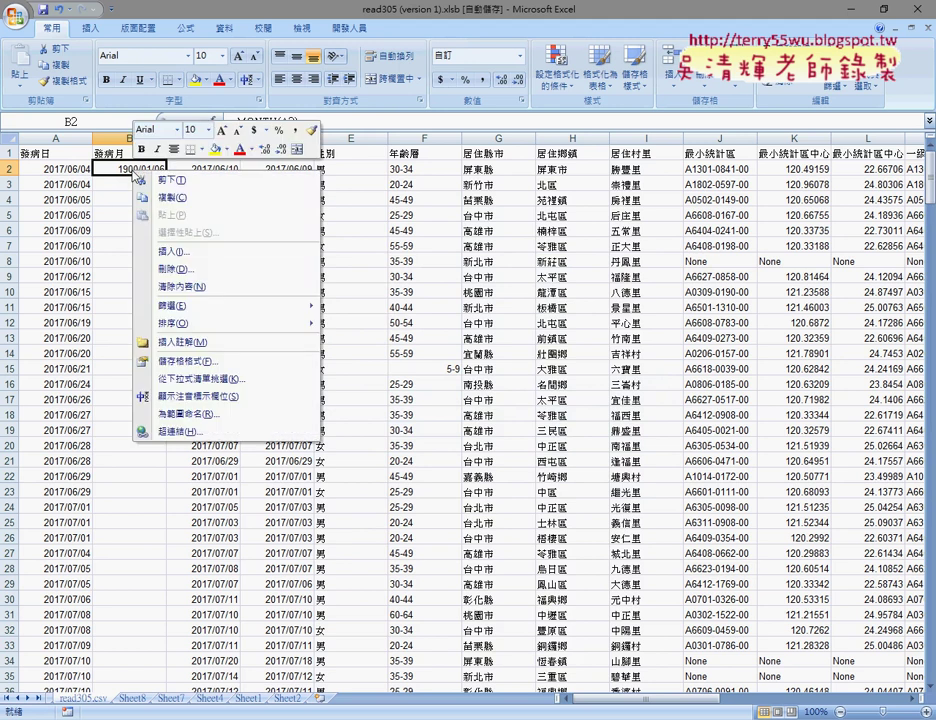
pyautogui.click(145, 262)
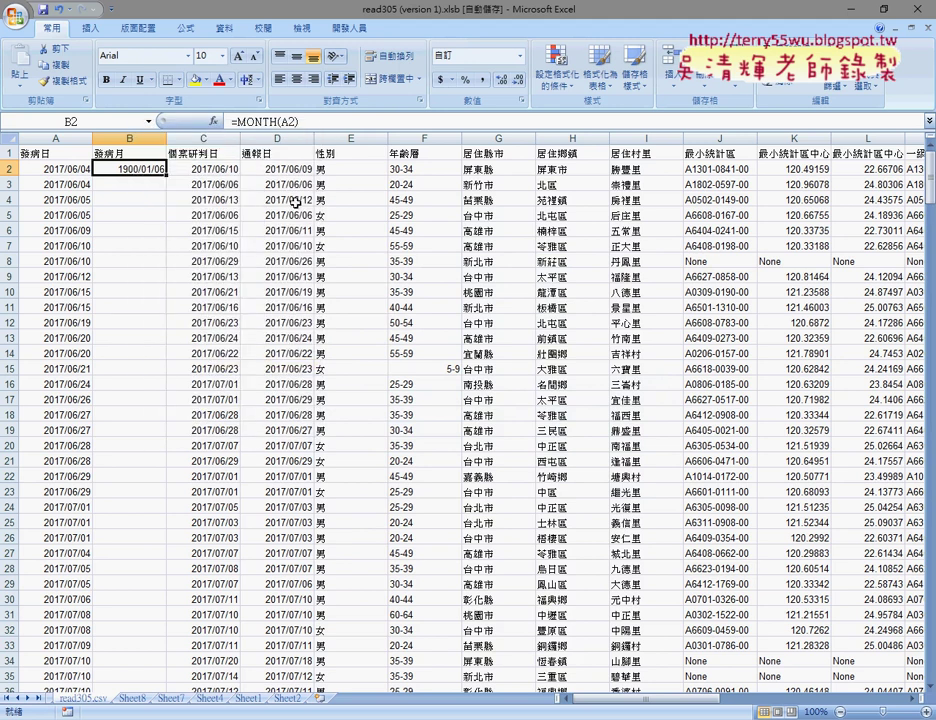
pyautogui.moveTo(180, 207); pyautogui.dragTo(585, 152)
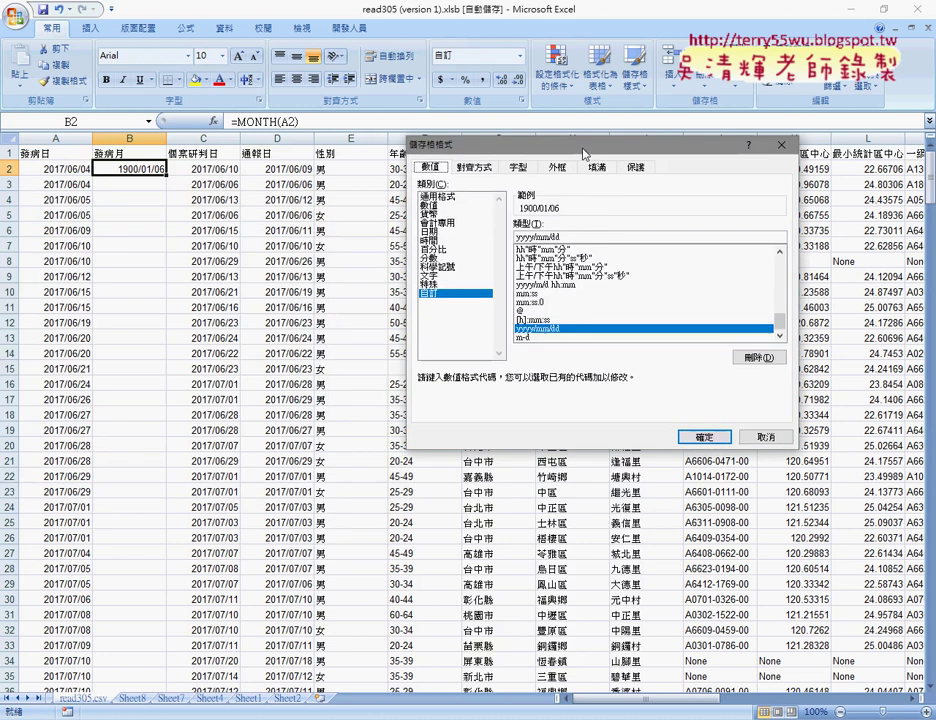
pyautogui.click(458, 198)
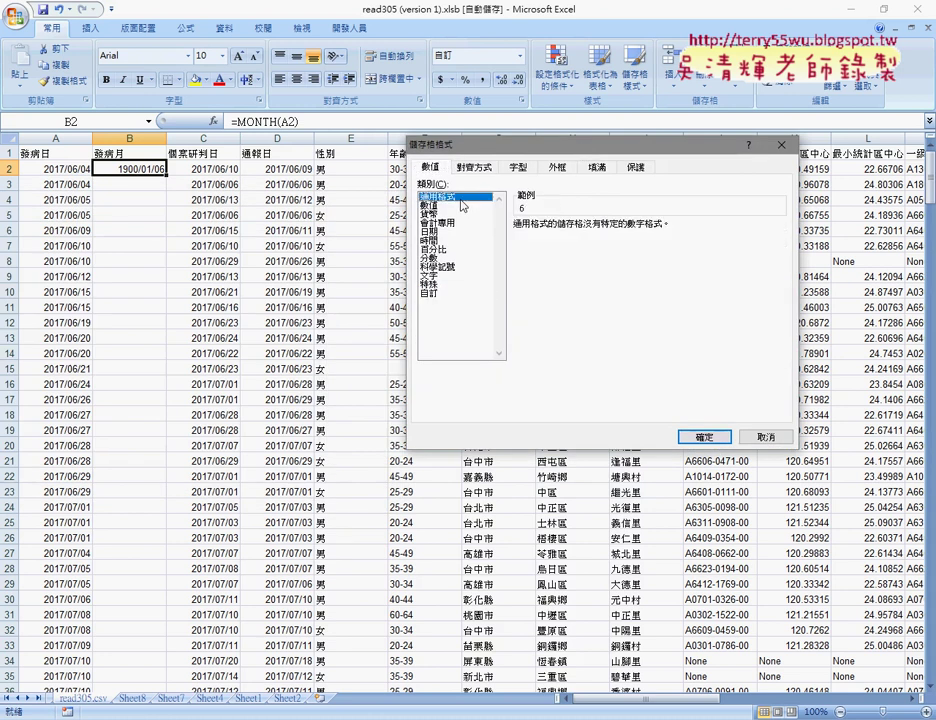
pyautogui.click(704, 437)
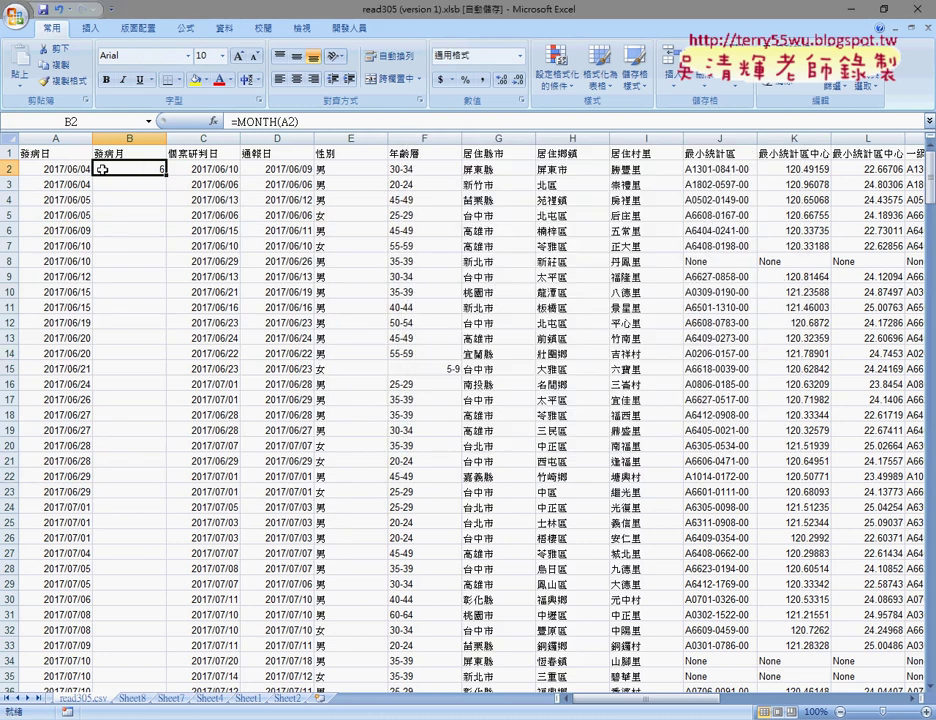
# Step: Fill the MONTH formula down column B and check the month values through the rows
pyautogui.doubleClick(166, 177)
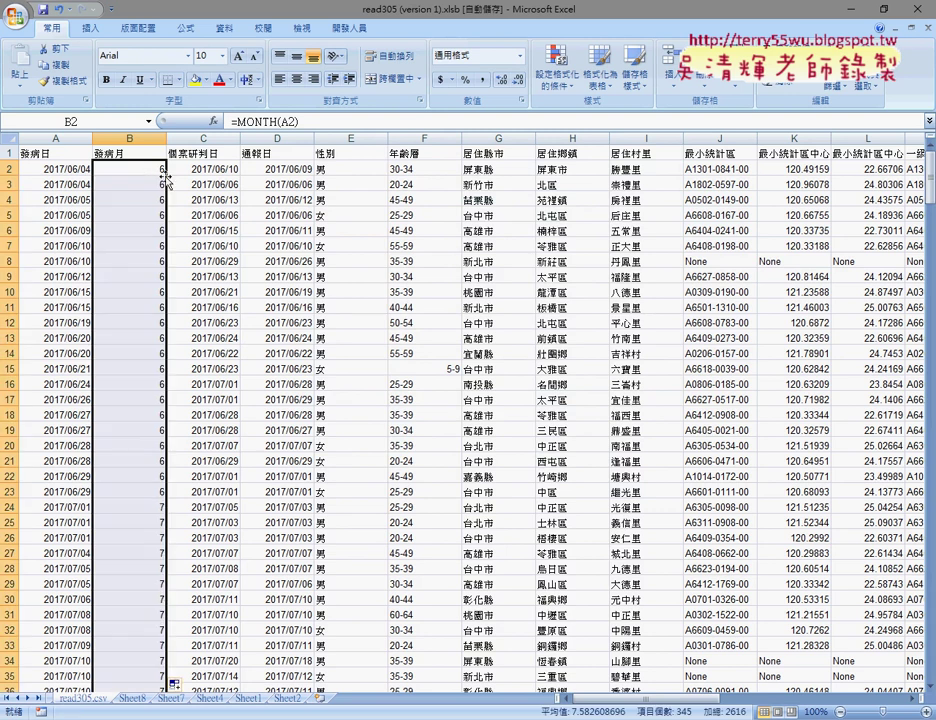
pyautogui.scroll(-4, 150, 308)
pyautogui.scroll(-5, 150, 308)
pyautogui.scroll(-5, 150, 308)
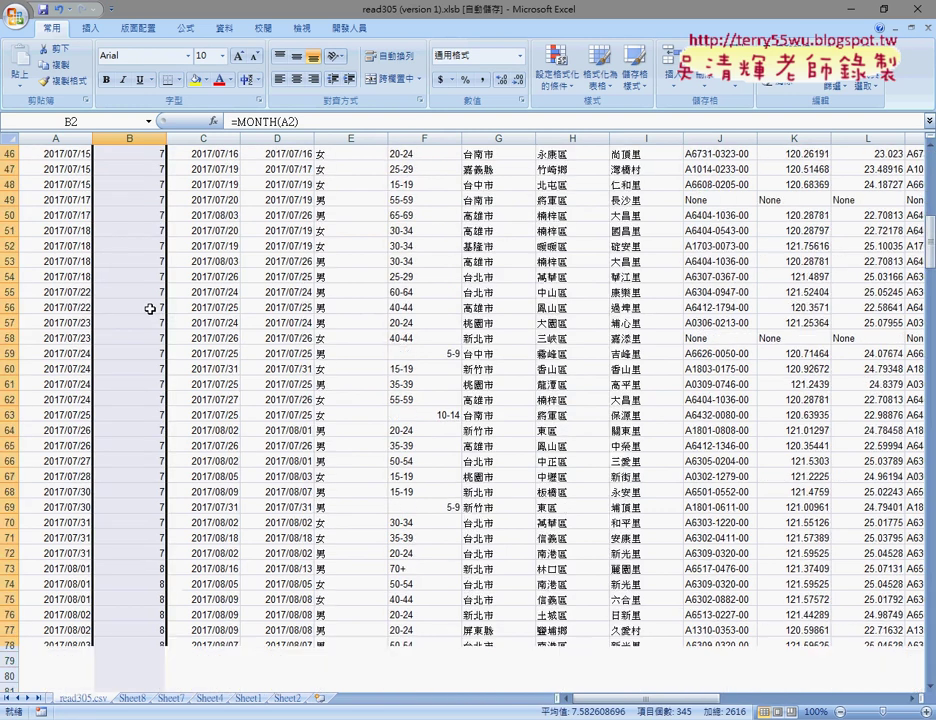
pyautogui.scroll(-6, 150, 308)
pyautogui.scroll(-8, 150, 308)
pyautogui.scroll(-8, 150, 308)
pyautogui.scroll(-8, 150, 308)
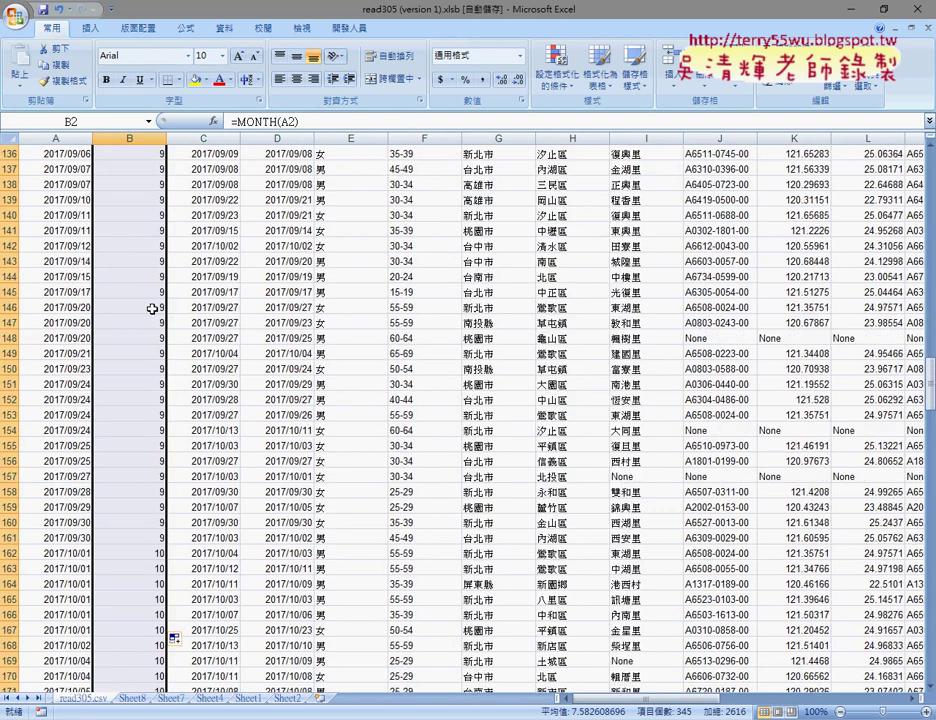
pyautogui.scroll(-8, 150, 308)
pyautogui.scroll(-5, 153, 308)
pyautogui.scroll(11, 153, 308)
pyautogui.scroll(15, 153, 308)
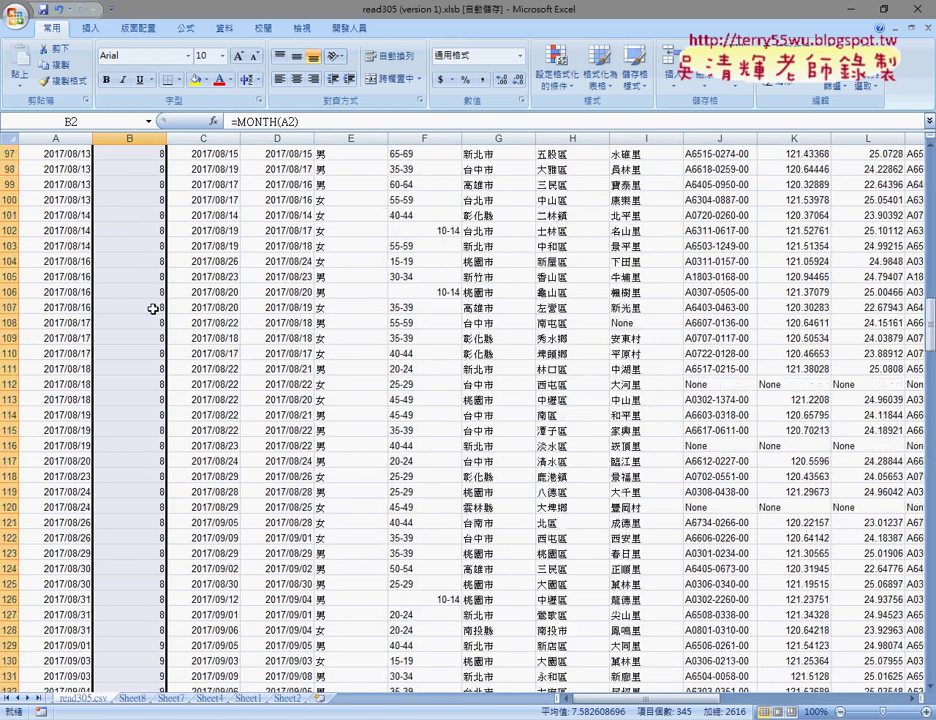
pyautogui.scroll(14, 153, 308)
pyautogui.scroll(10, 153, 308)
pyautogui.scroll(8, 153, 308)
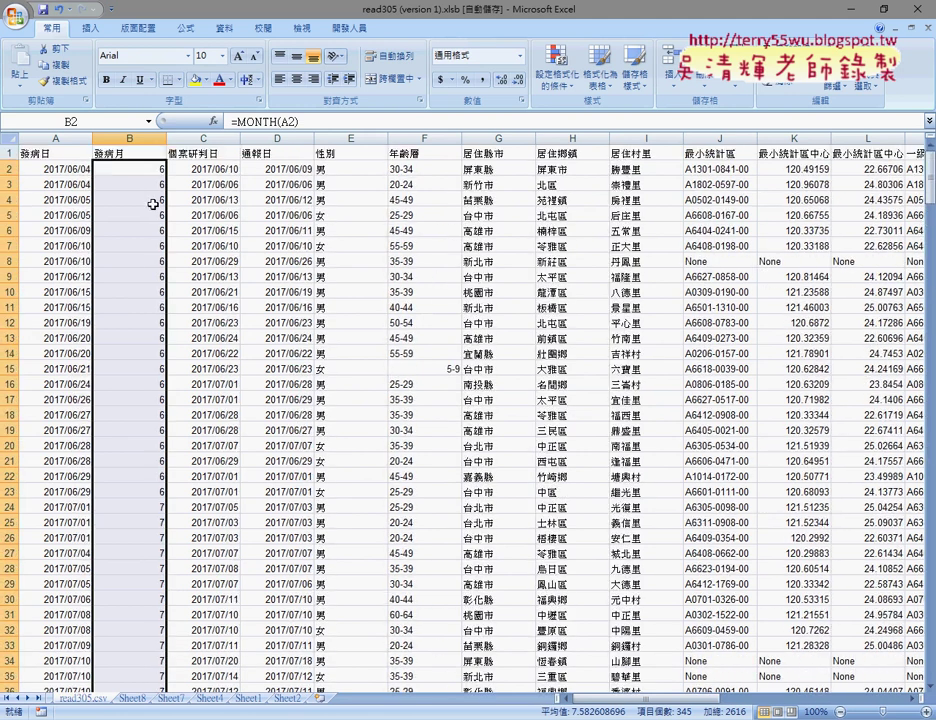
# Step: Create a trial PivotTable on a new sheet, then delete that Sheet10 sheet
pyautogui.click(90, 28)
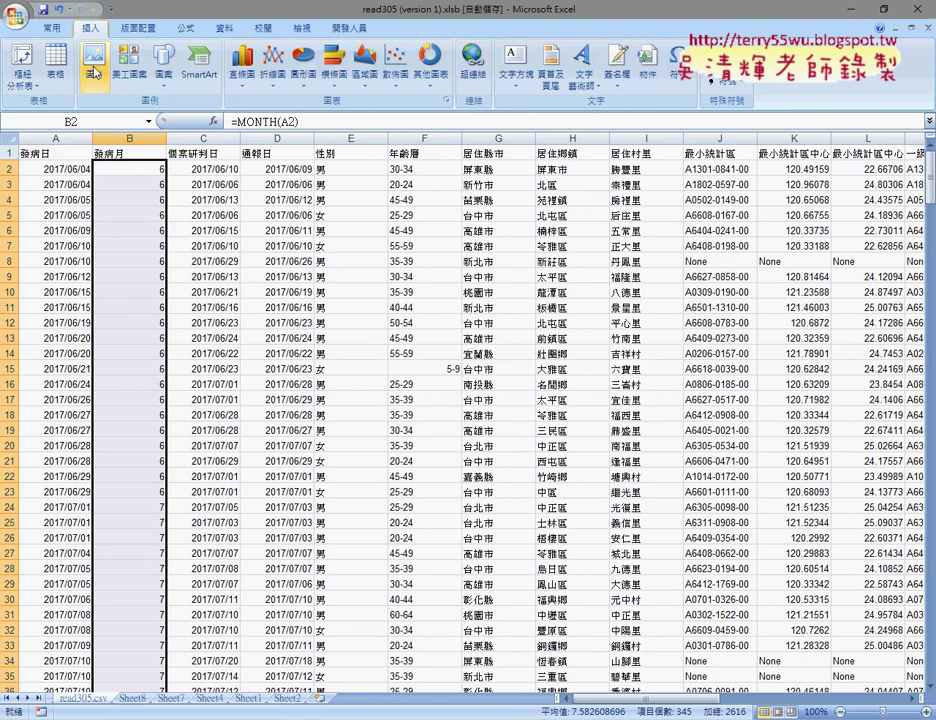
pyautogui.click(19, 52)
pyautogui.click(535, 450)
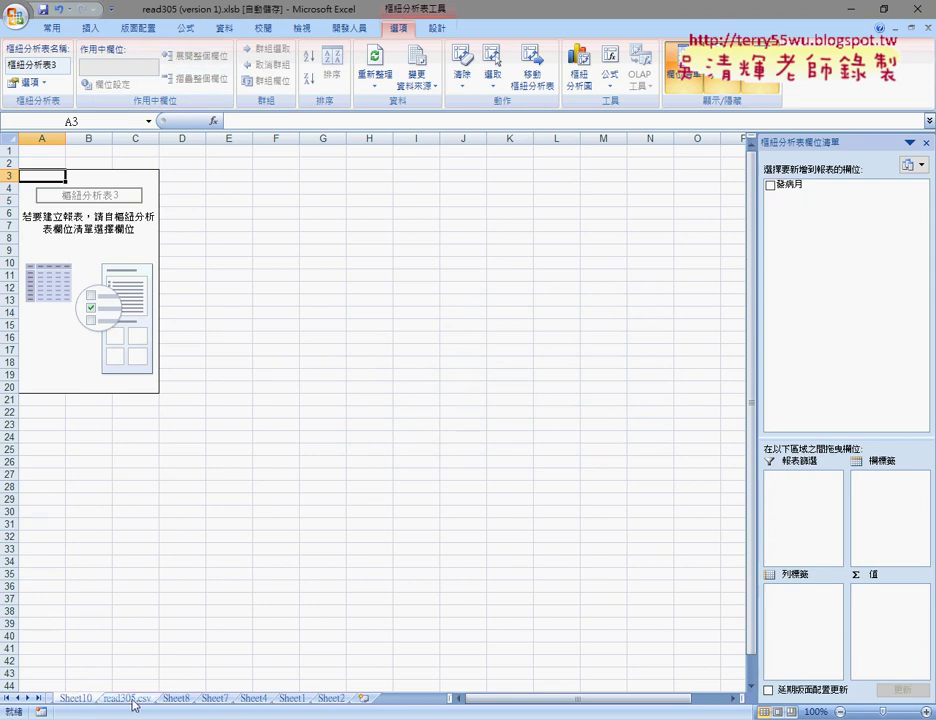
pyautogui.rightClick(76, 697)
pyautogui.click(113, 540)
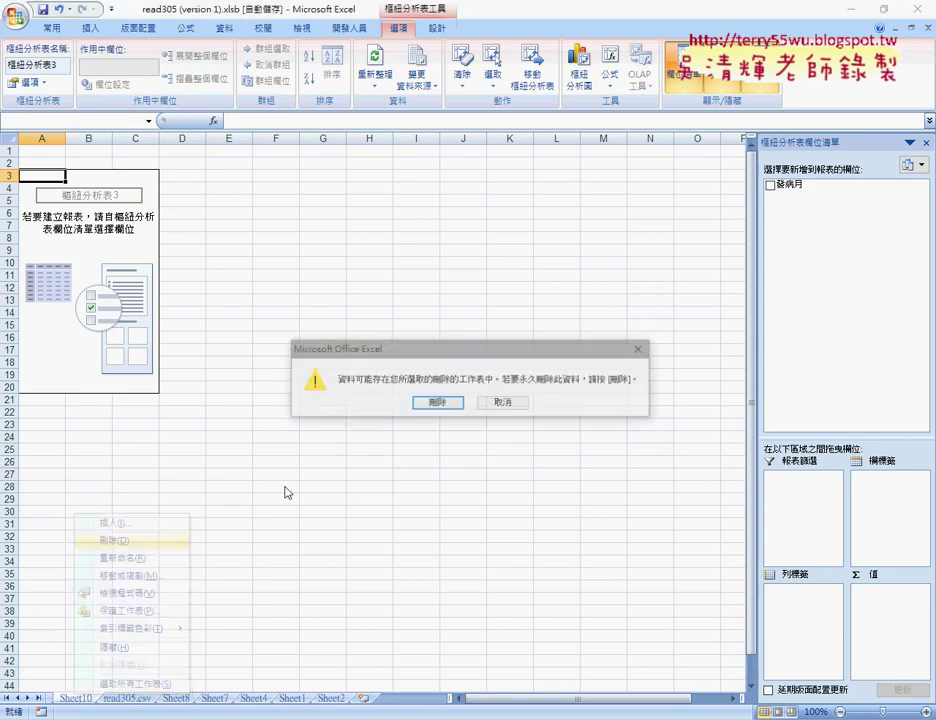
pyautogui.click(495, 402)
pyautogui.rightClick(78, 700)
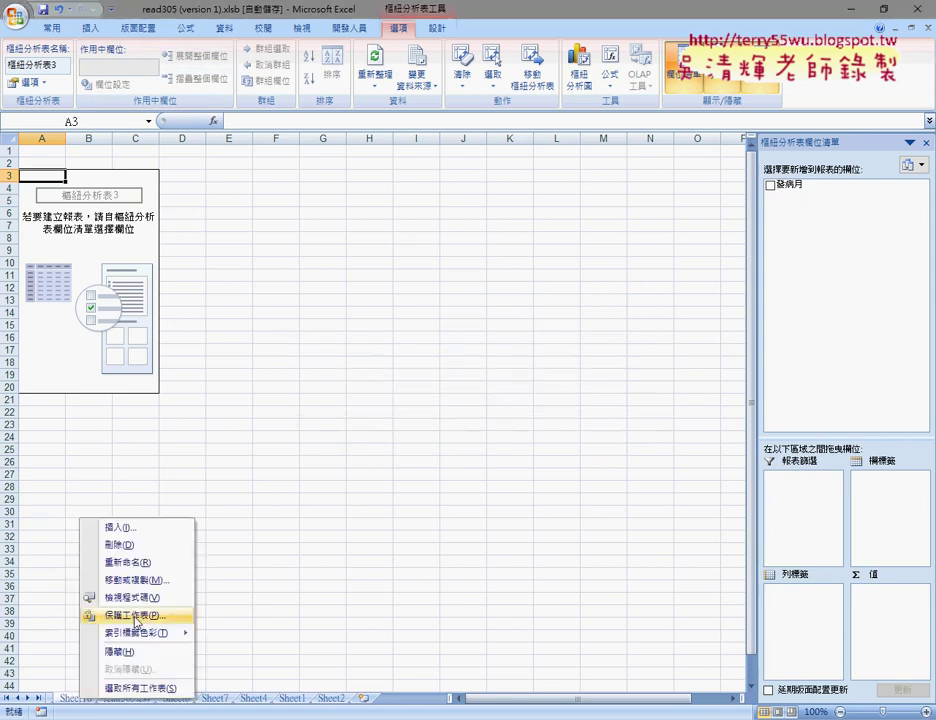
pyautogui.click(115, 543)
pyautogui.click(425, 404)
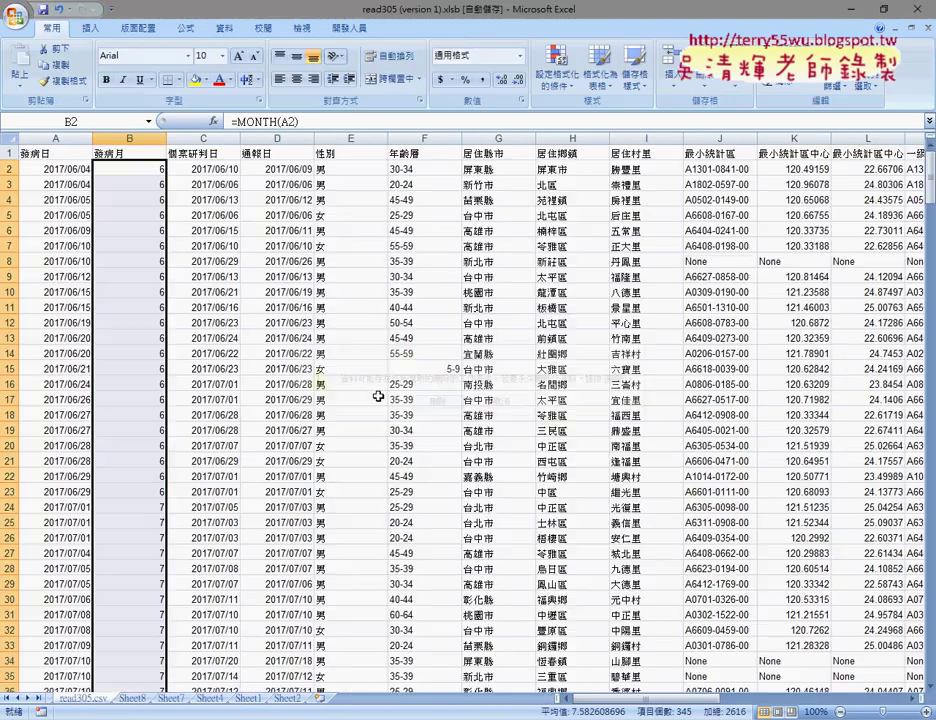
# Step: Insert another PivotTable, then return to the read305.csv data sheet
pyautogui.click(90, 28)
pyautogui.click(21, 60)
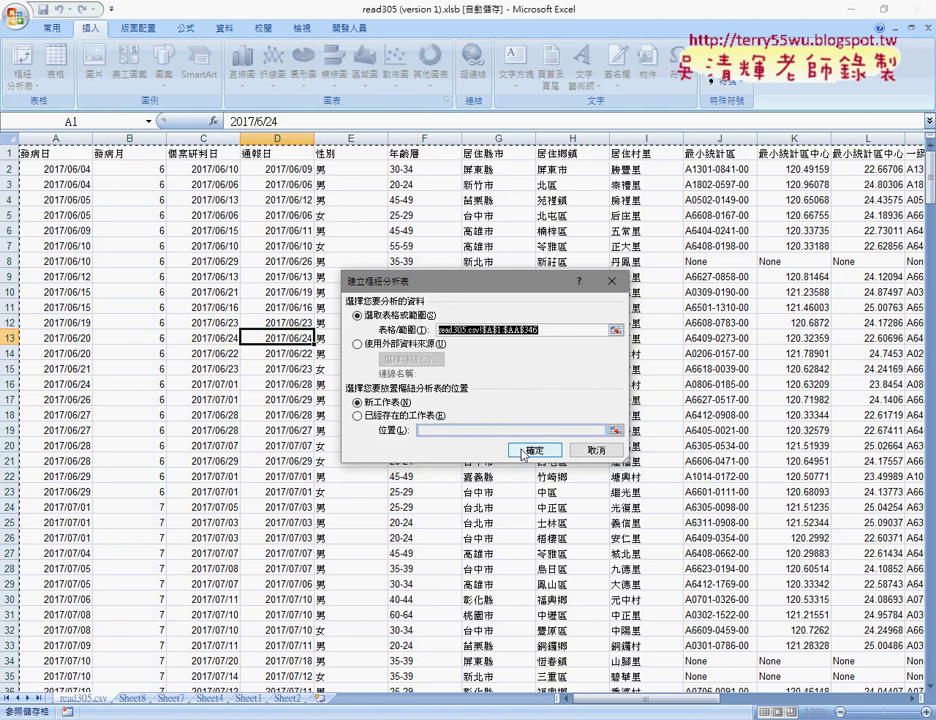
pyautogui.press('Return')
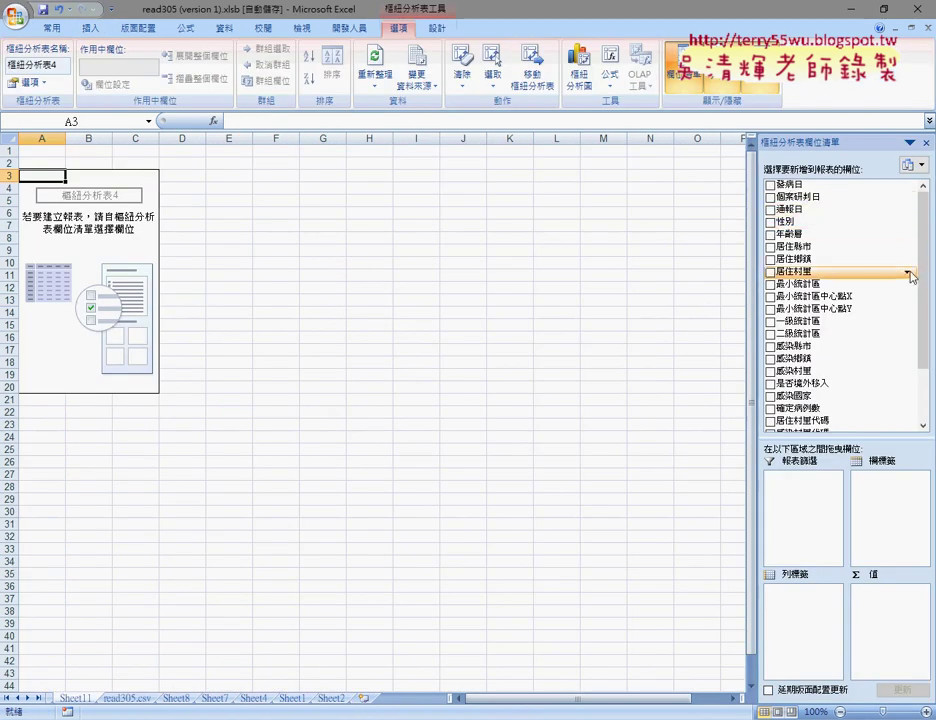
pyautogui.moveTo(921, 282)
pyautogui.mouseDown()
pyautogui.moveTo(920, 367)
pyautogui.moveTo(921, 192)
pyautogui.mouseUp()
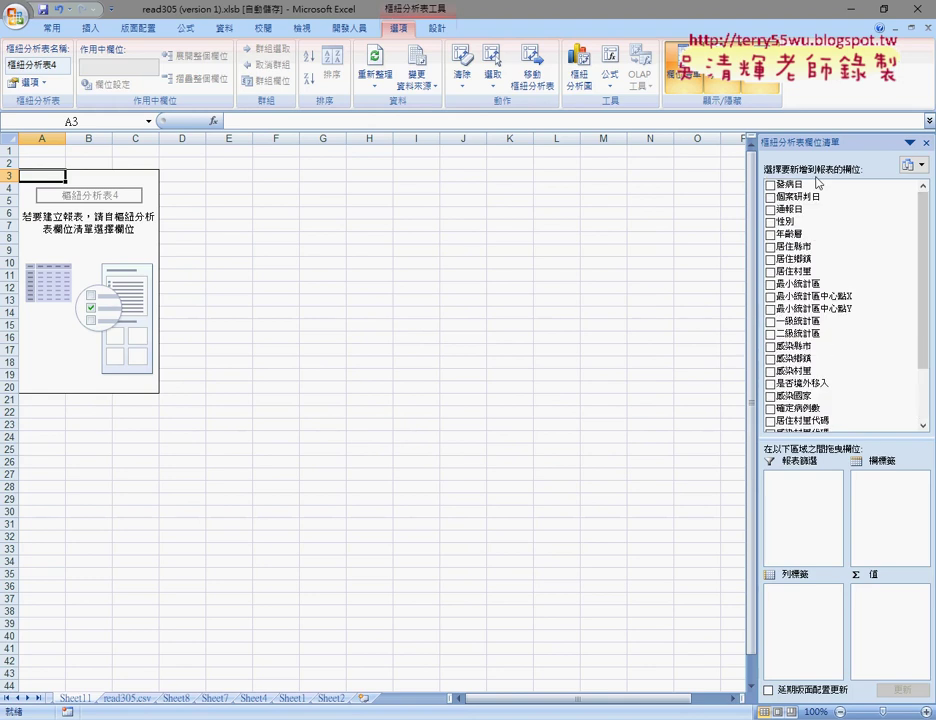
pyautogui.moveTo(800, 184)
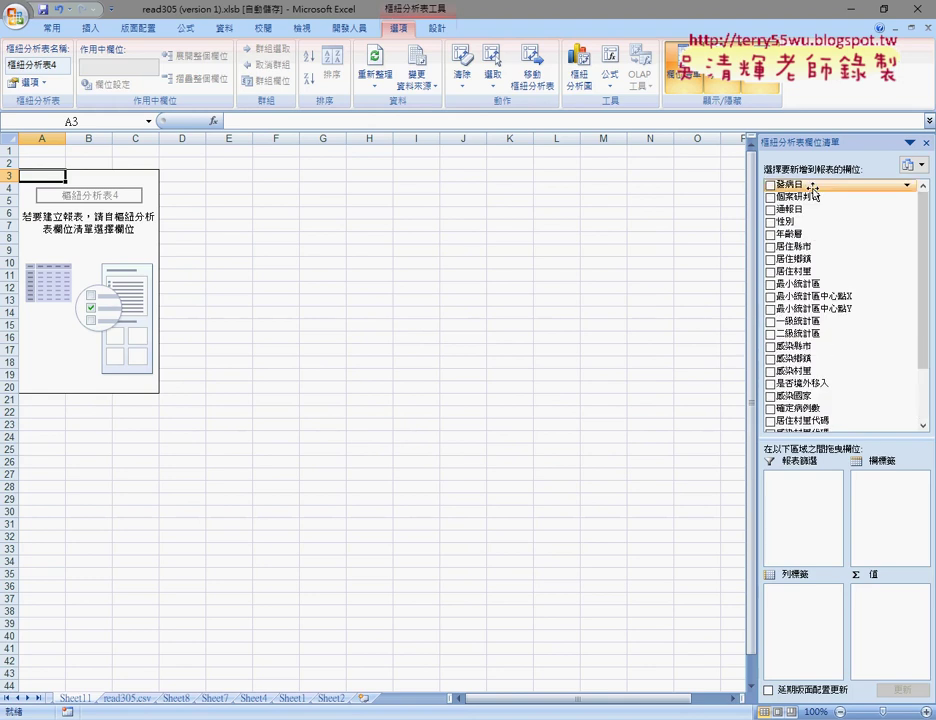
pyautogui.click(116, 701)
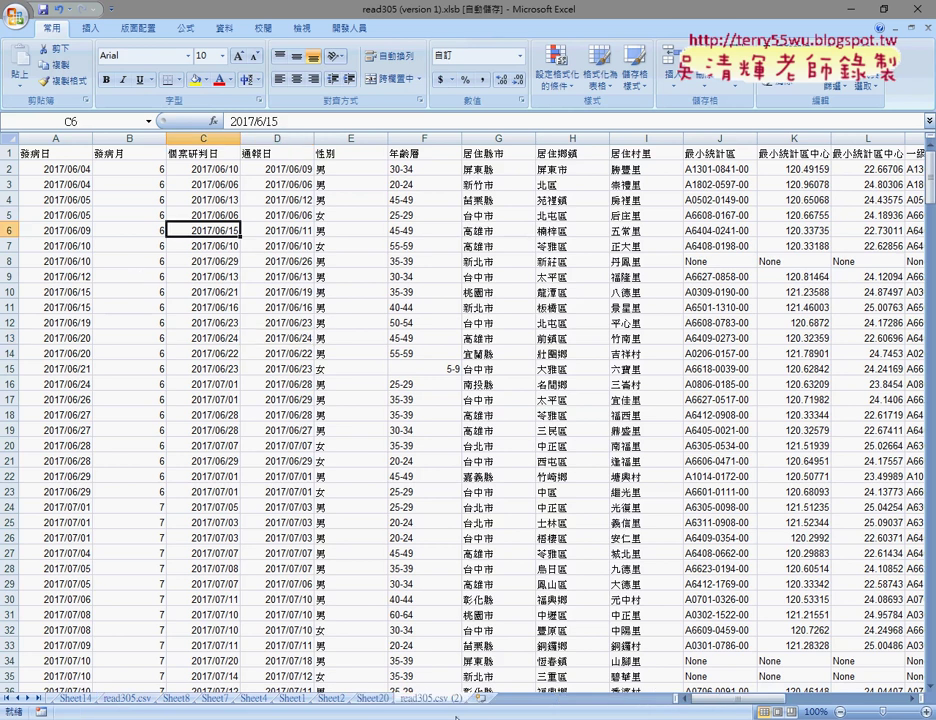
# Step: Create a PivotTable on a new sheet with 發病月 as both row labels and summed values
pyautogui.click(92, 28)
pyautogui.click(22, 58)
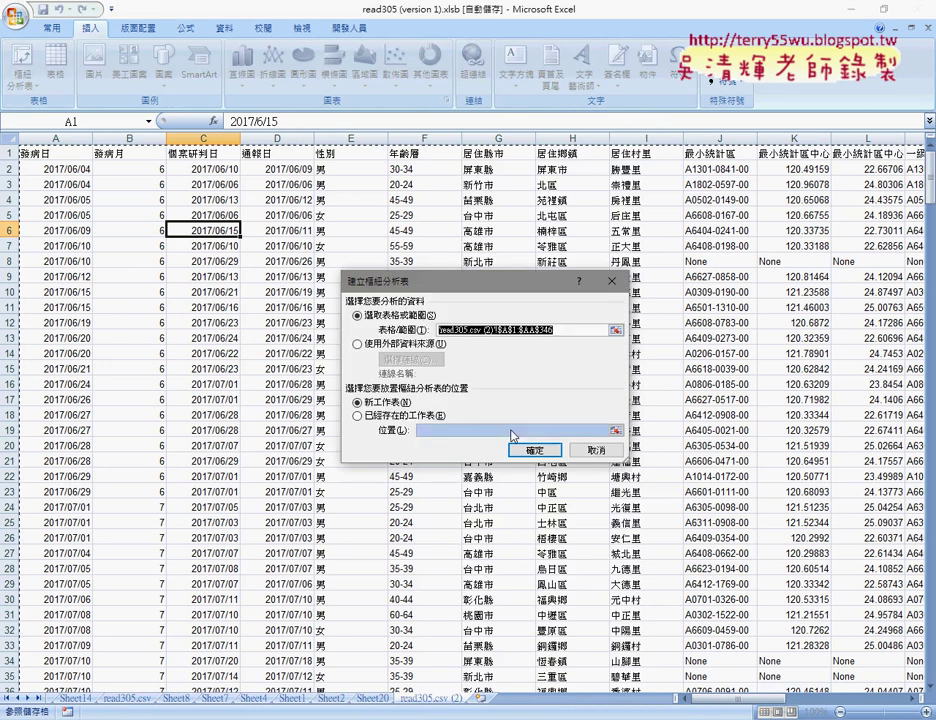
pyautogui.click(534, 449)
pyautogui.moveTo(790, 203); pyautogui.dragTo(772, 604)
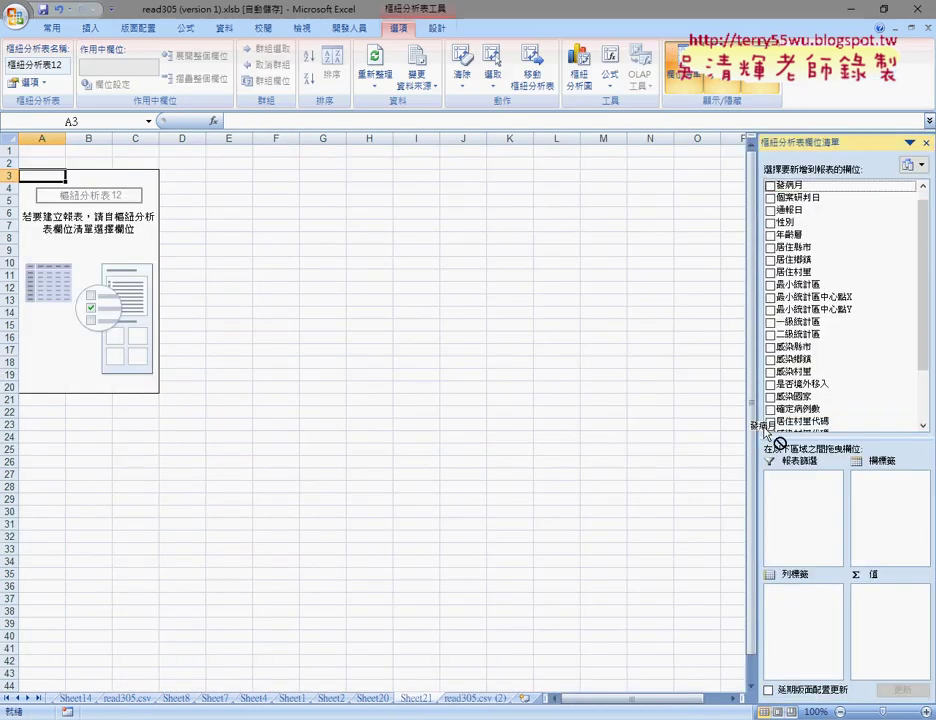
pyautogui.moveTo(790, 185); pyautogui.dragTo(903, 622)
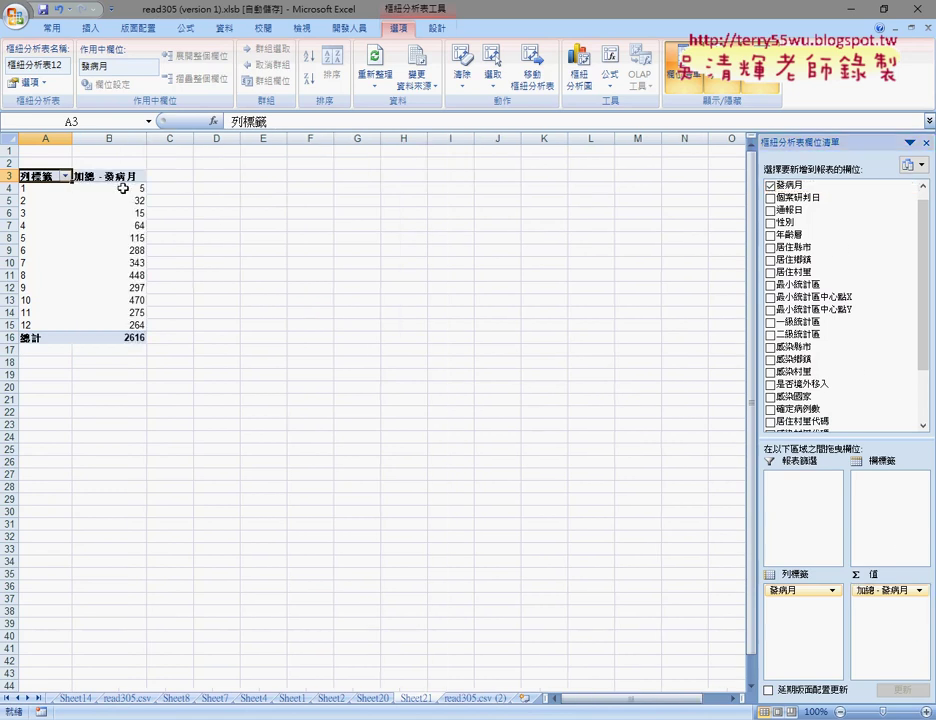
# Step: Sort the monthly totals largest to smallest, with month 10 (470) on top
pyautogui.click(130, 190)
pyautogui.click(309, 77)
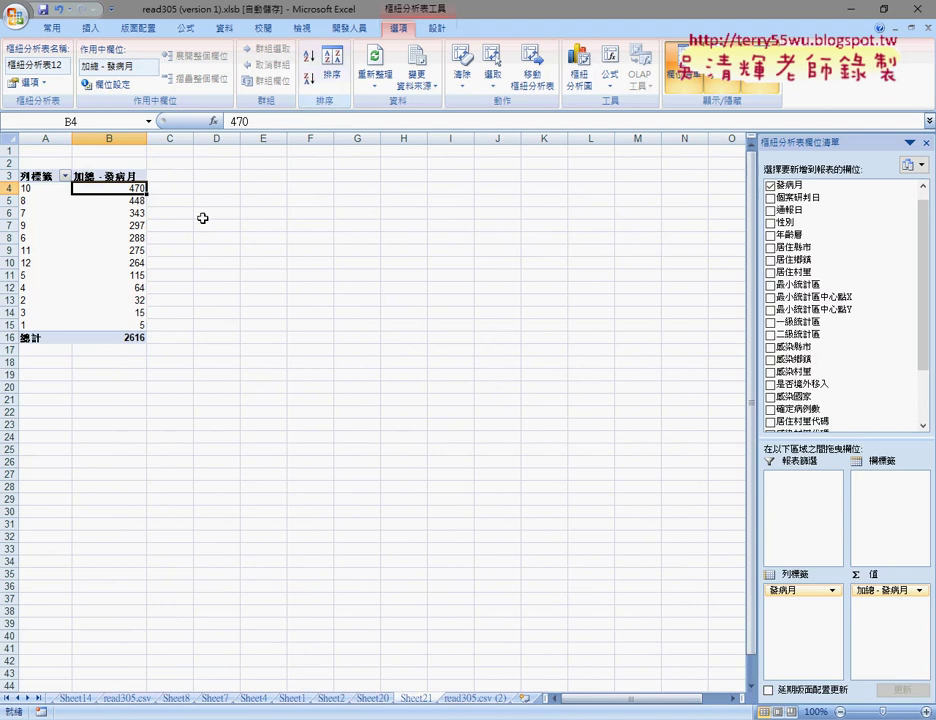
pyautogui.moveTo(47, 193); pyautogui.dragTo(140, 311)
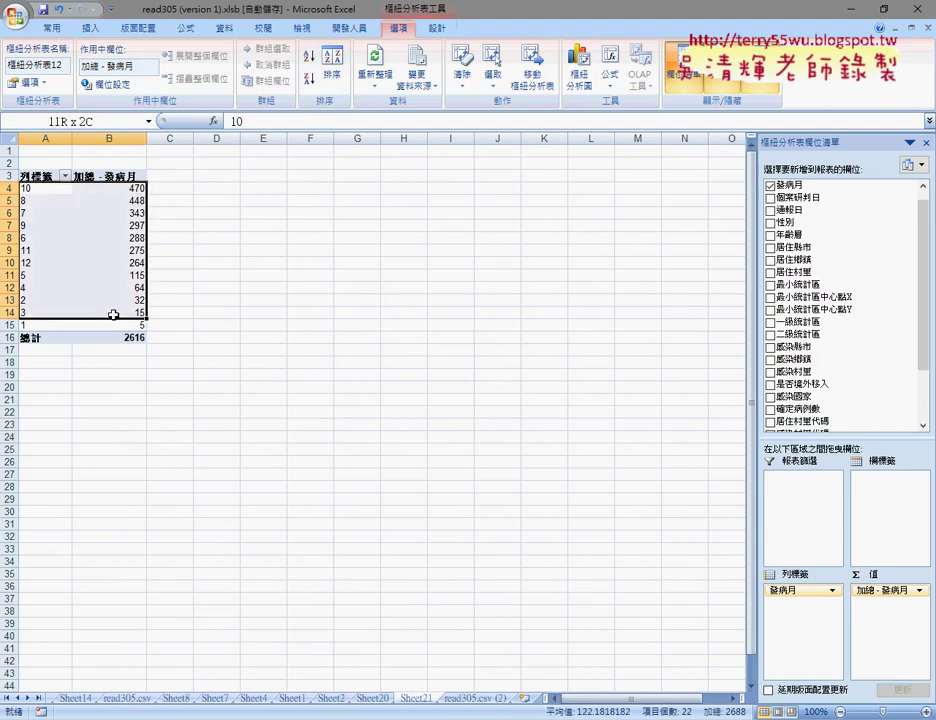
pyautogui.moveTo(120, 190); pyautogui.dragTo(65, 190)
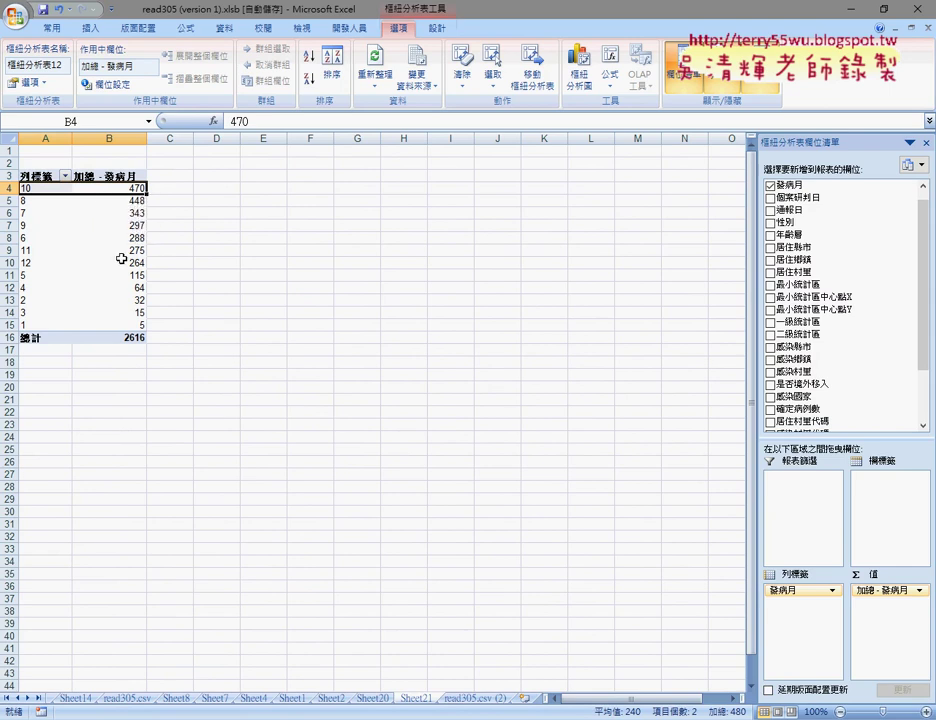
pyautogui.moveTo(142, 202); pyautogui.dragTo(45, 213)
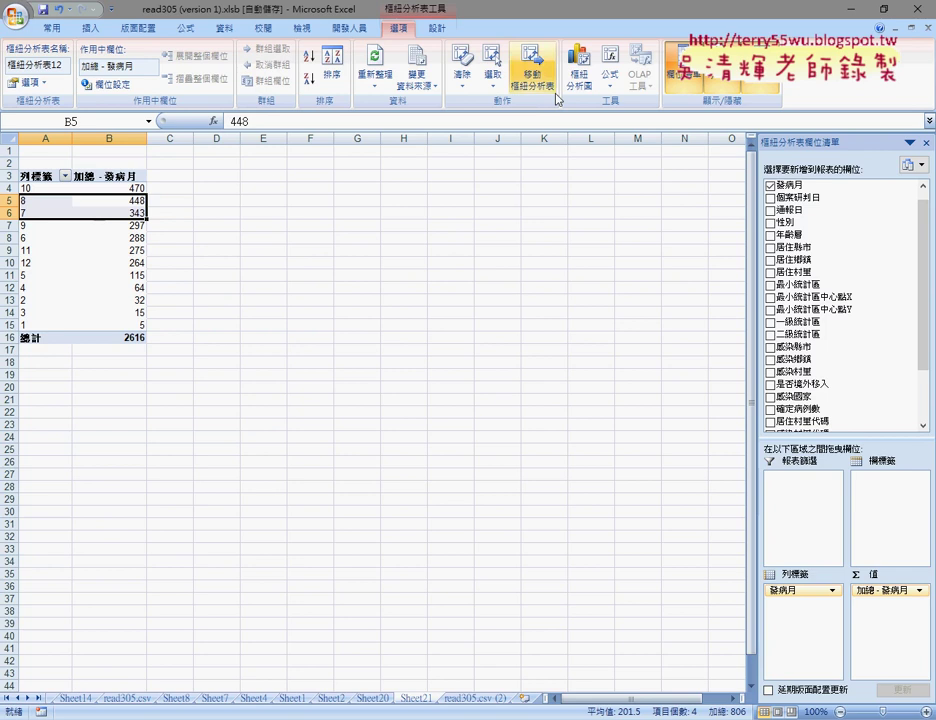
# Step: Insert a clustered column pivot chart and place it, enlarged, beside the Sheet21 pivot table
pyautogui.click(578, 72)
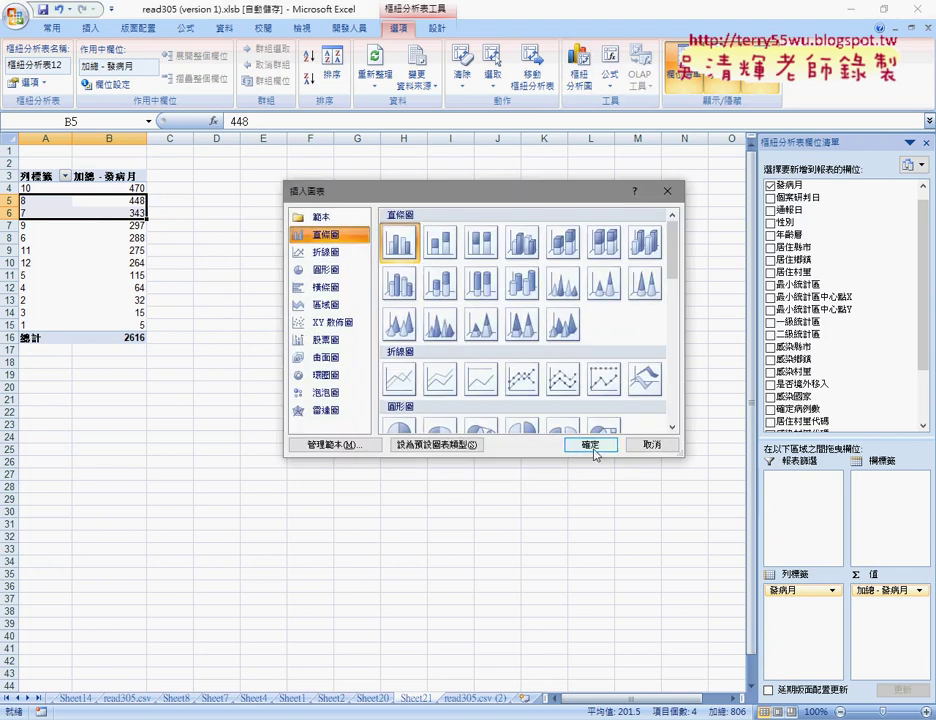
pyautogui.click(591, 445)
pyautogui.moveTo(367, 338); pyautogui.dragTo(318, 191)
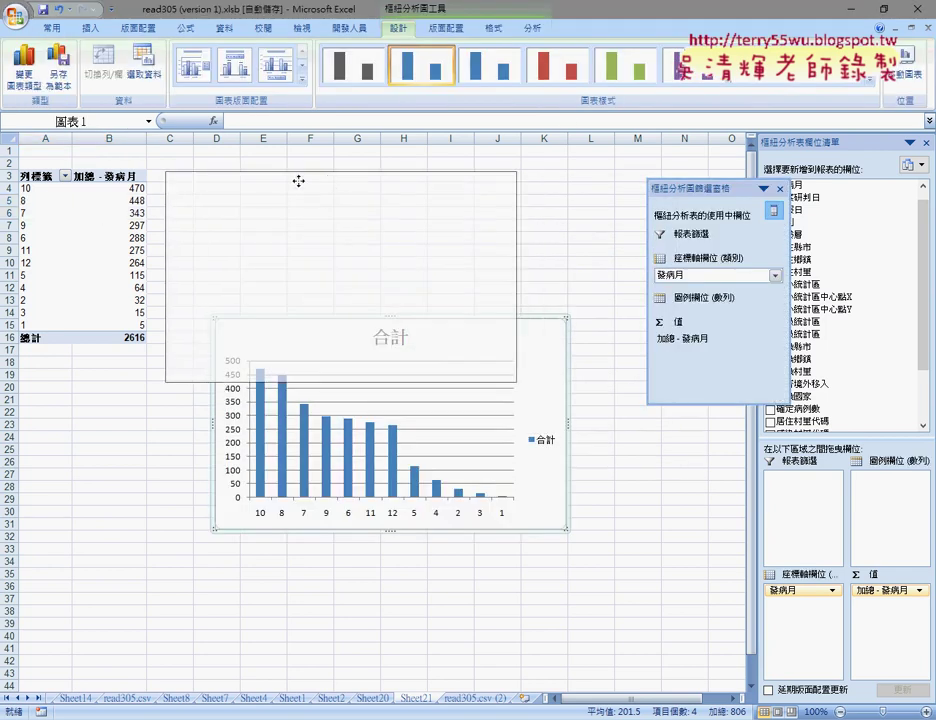
pyautogui.moveTo(518, 393); pyautogui.dragTo(630, 518)
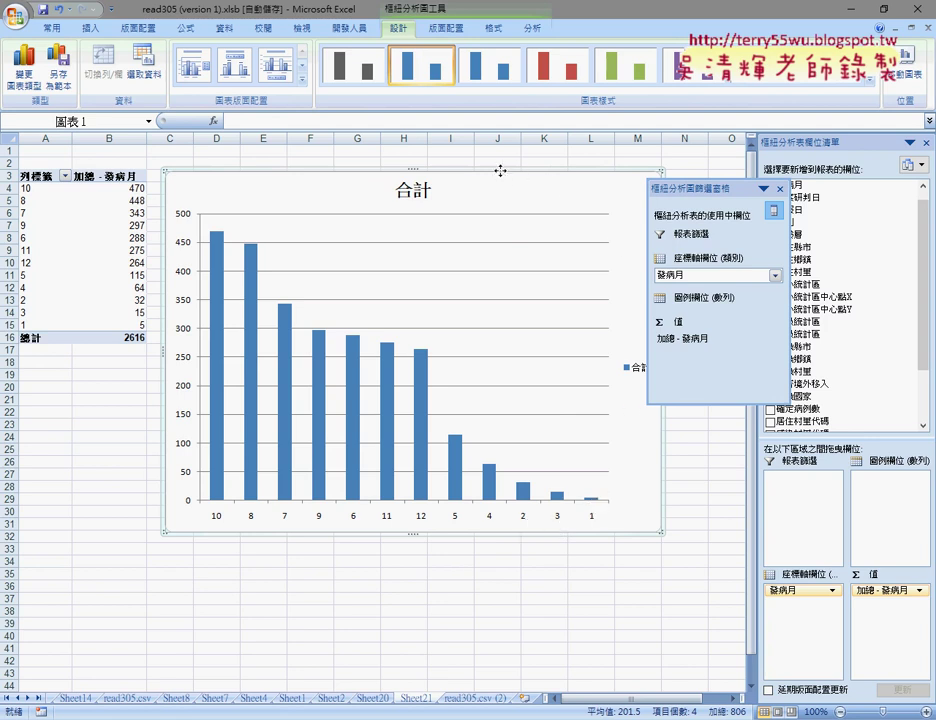
pyautogui.moveTo(500, 171); pyautogui.dragTo(502, 155)
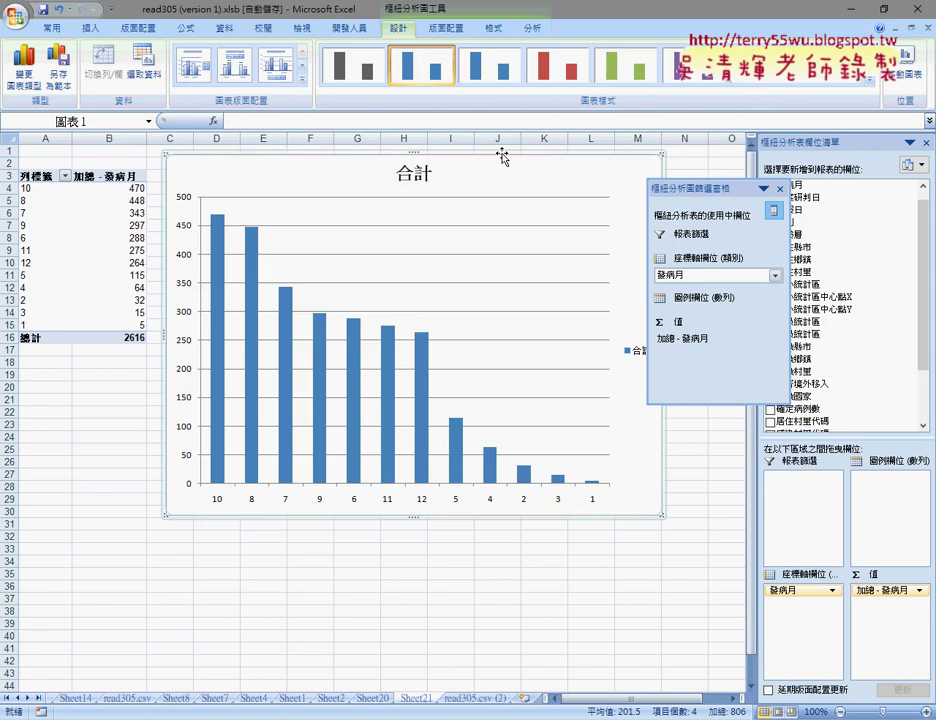